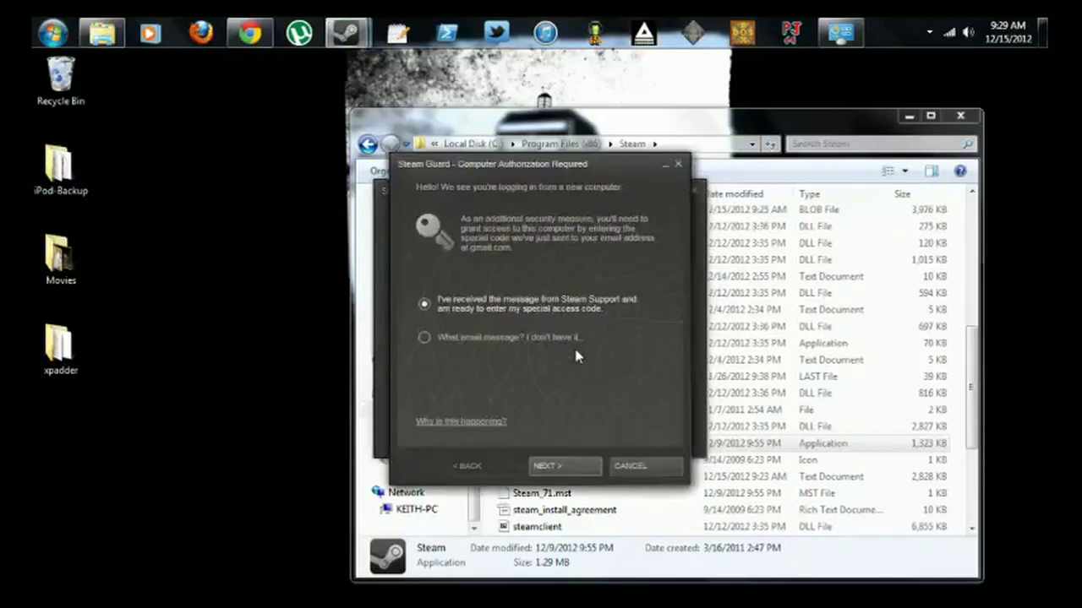
Advance Steam Guard to the access-code entry and move its dialog off the login window.
{"action": "left_click", "coordinate": [563, 466]}
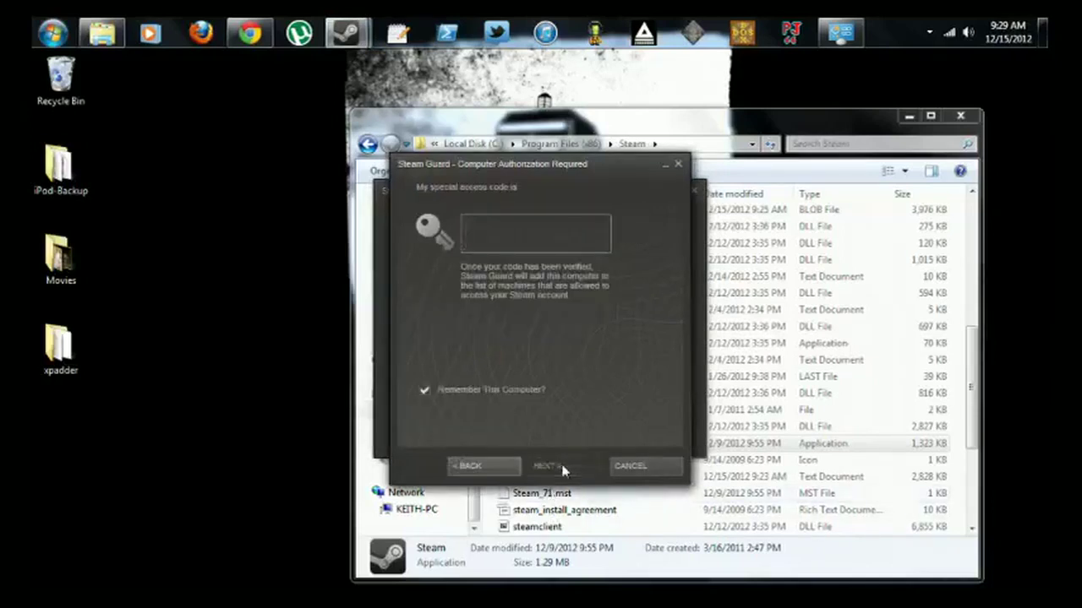
{"action": "left_click_drag", "start_coordinate": [566, 166], "coordinate": [336, 245]}
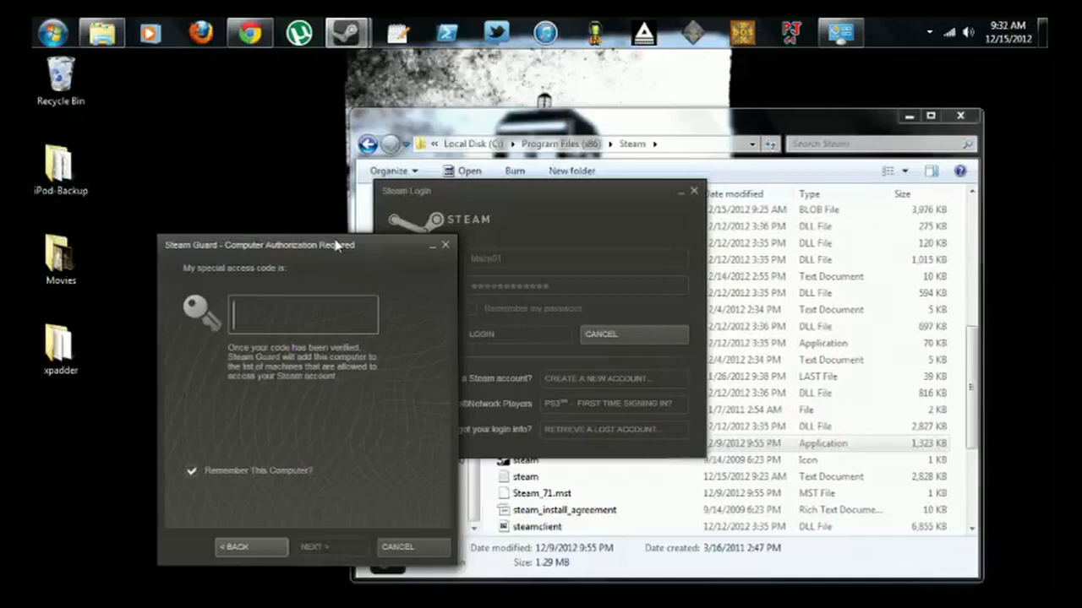
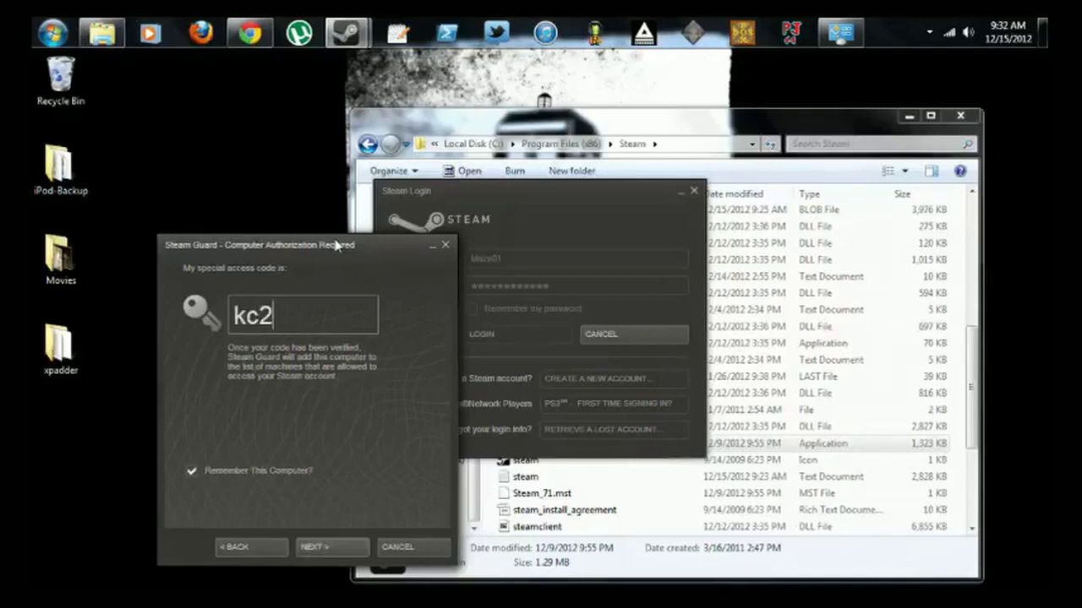
Enter the emailed Steam Guard access code and move the authorization window down.
{"action": "left_click_drag", "start_coordinate": [334, 245], "coordinate": [309, 542]}
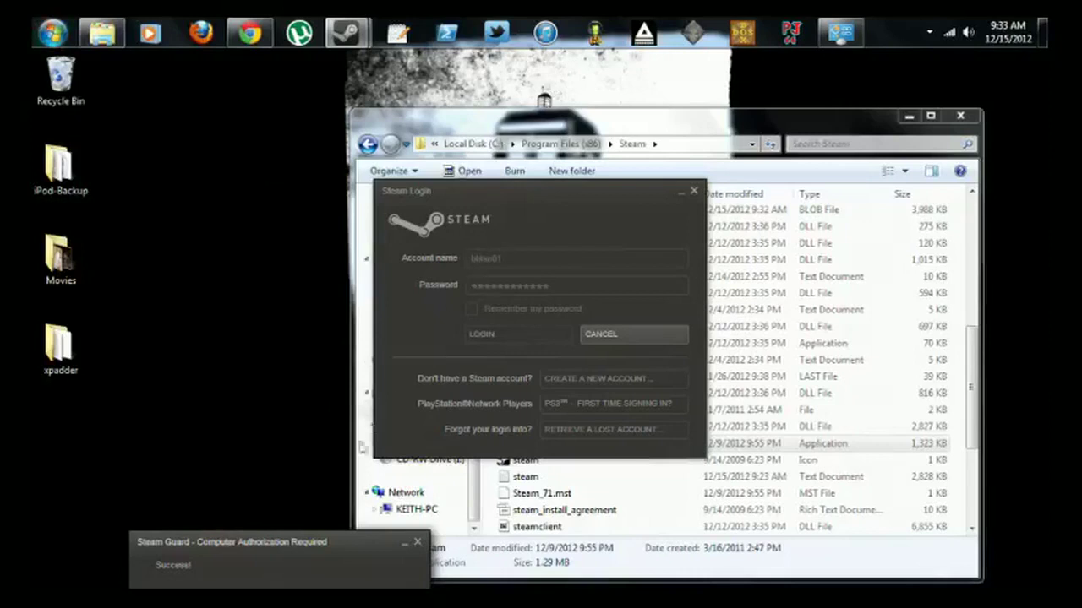
Bring the Steam Guard window back up and complete authorization to sign in.
{"action": "left_click_drag", "start_coordinate": [324, 544], "coordinate": [372, 157]}
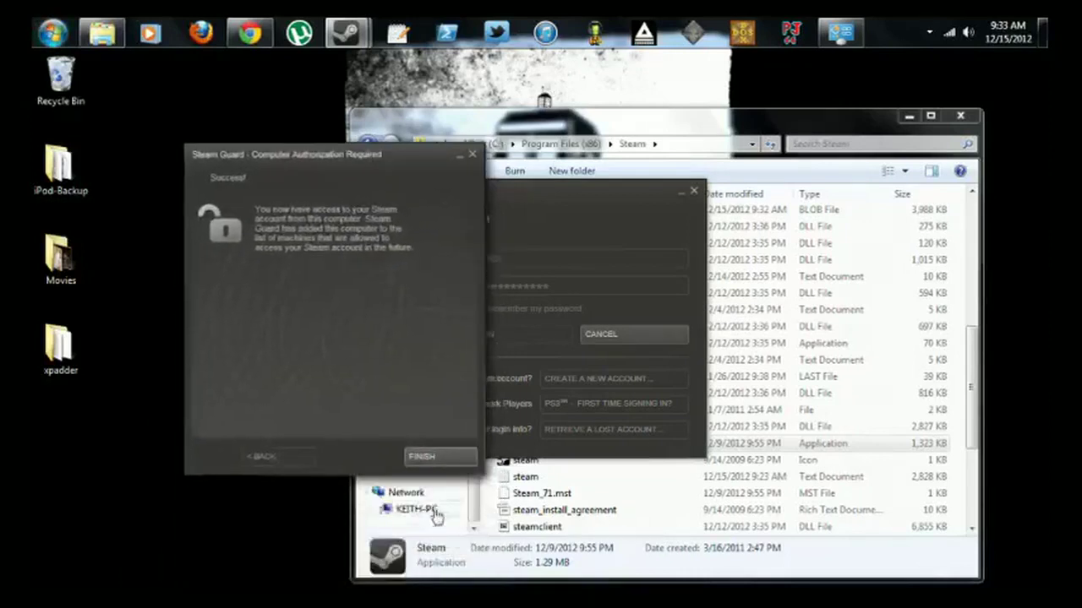
{"action": "left_click", "coordinate": [444, 457]}
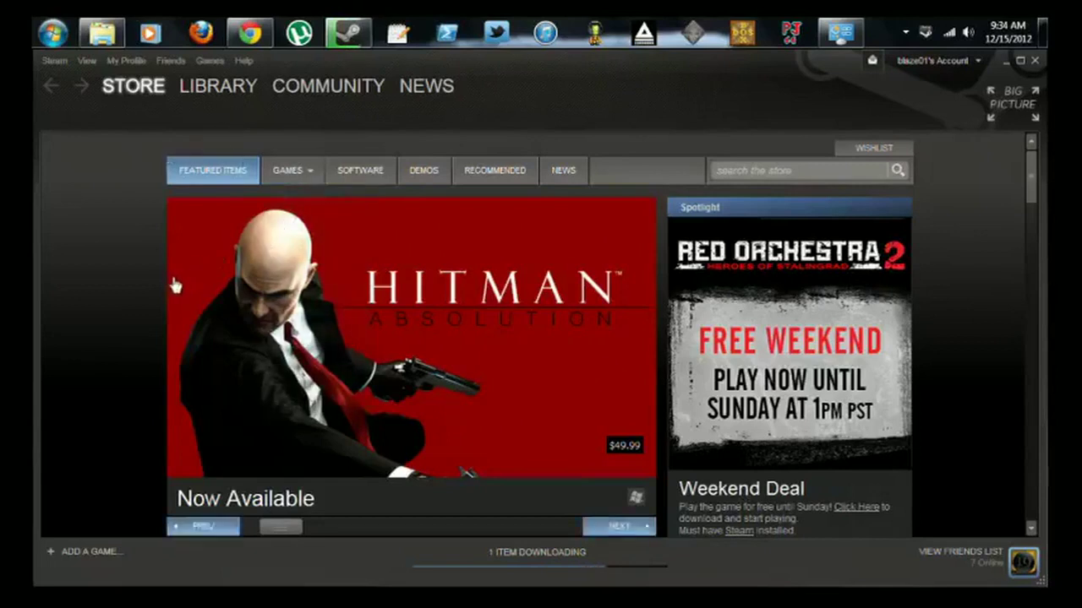
Browse the Store page, then switch to the Library and scroll its games.
{"action": "scroll", "coordinate": [174, 285], "scroll_direction": "down", "scroll_amount": 1}
{"action": "scroll", "coordinate": [174, 286], "scroll_direction": "up", "scroll_amount": 1}
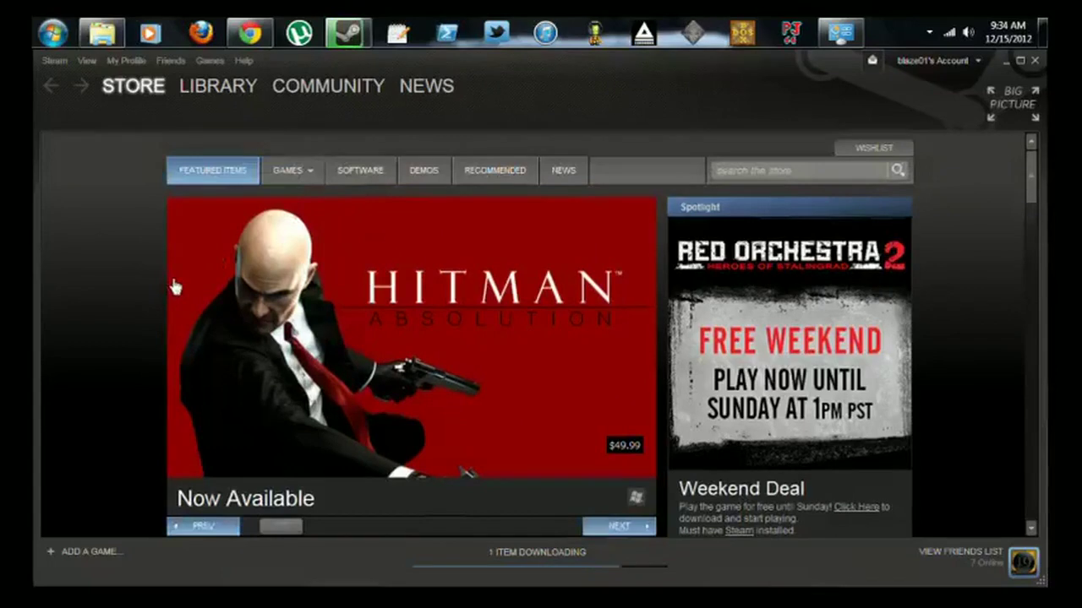
{"action": "scroll", "coordinate": [174, 285], "scroll_direction": "down", "scroll_amount": 9}
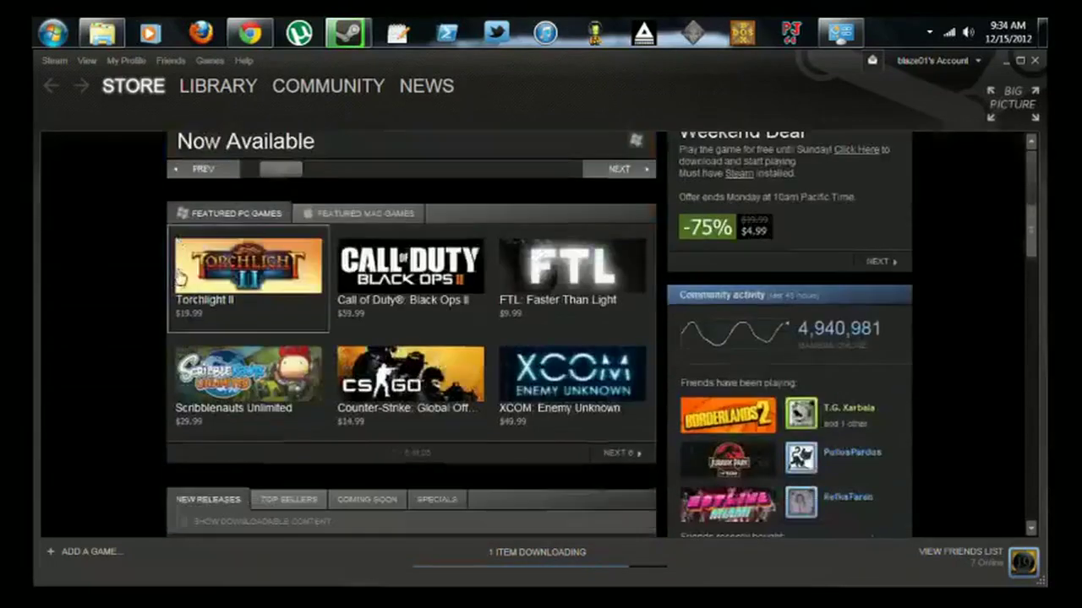
{"action": "scroll", "coordinate": [177, 279], "scroll_direction": "down", "scroll_amount": 4}
{"action": "scroll", "coordinate": [178, 279], "scroll_direction": "up", "scroll_amount": 3}
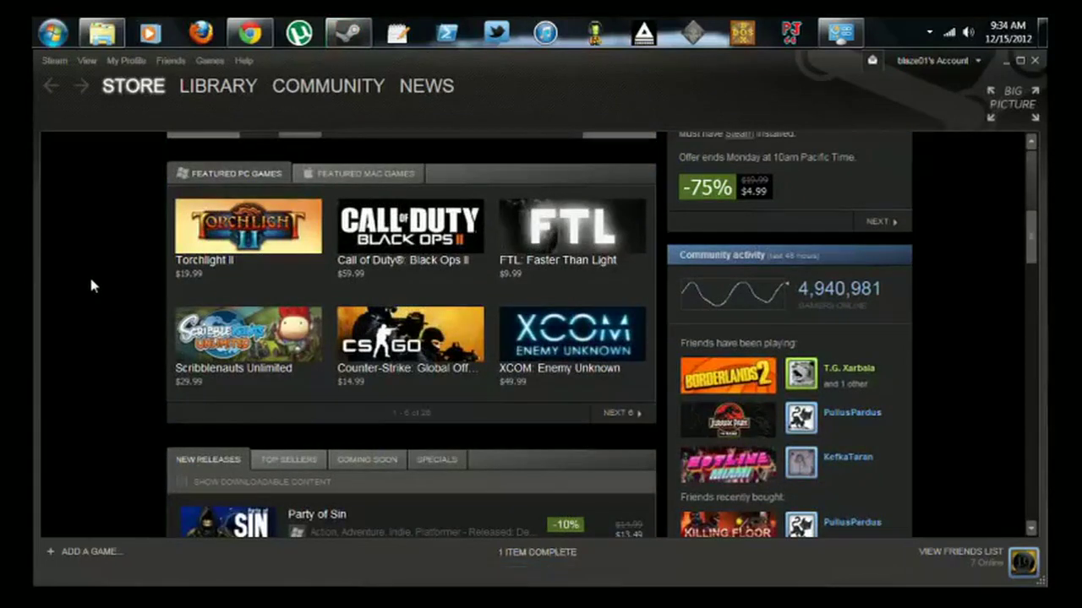
{"action": "left_click", "coordinate": [216, 93]}
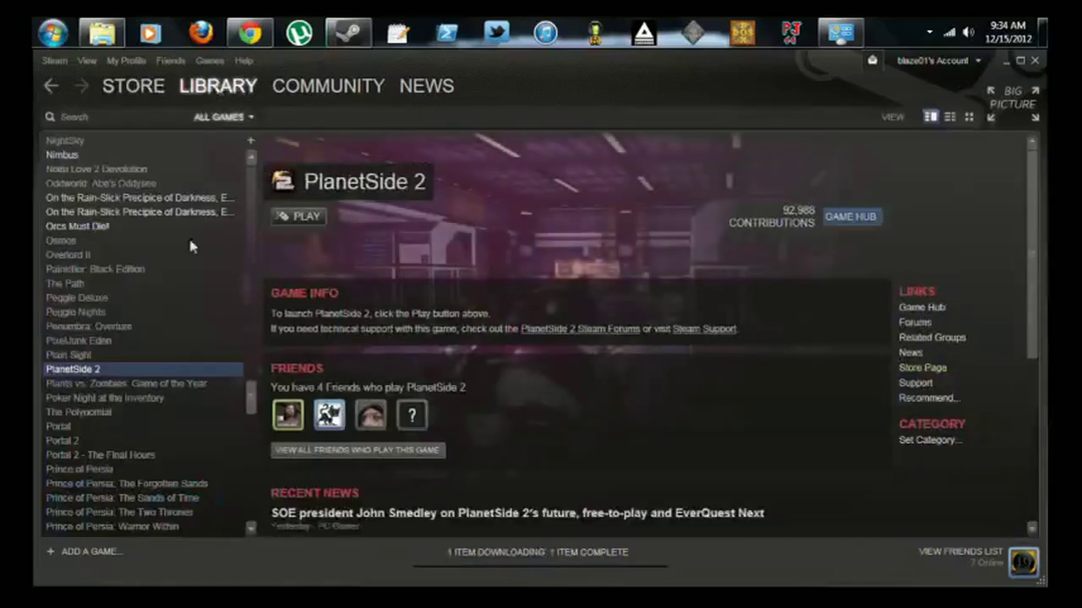
{"action": "scroll", "coordinate": [131, 325], "scroll_direction": "down", "scroll_amount": 1}
{"action": "scroll", "coordinate": [131, 326], "scroll_direction": "up", "scroll_amount": 4}
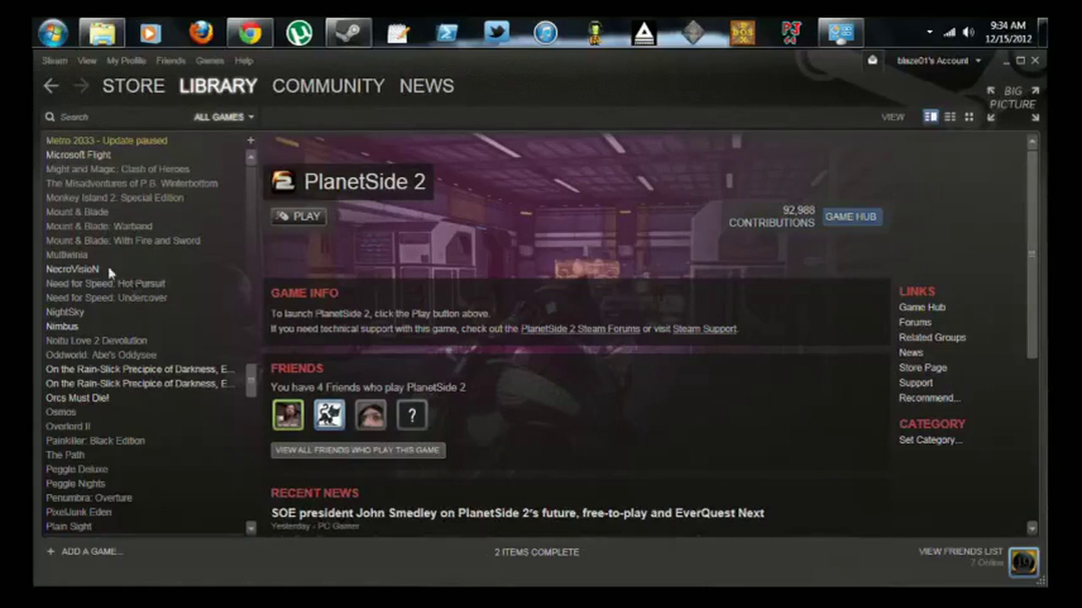
{"action": "scroll", "coordinate": [178, 258], "scroll_direction": "down", "scroll_amount": 3}
{"action": "scroll", "coordinate": [182, 258], "scroll_direction": "down", "scroll_amount": 3}
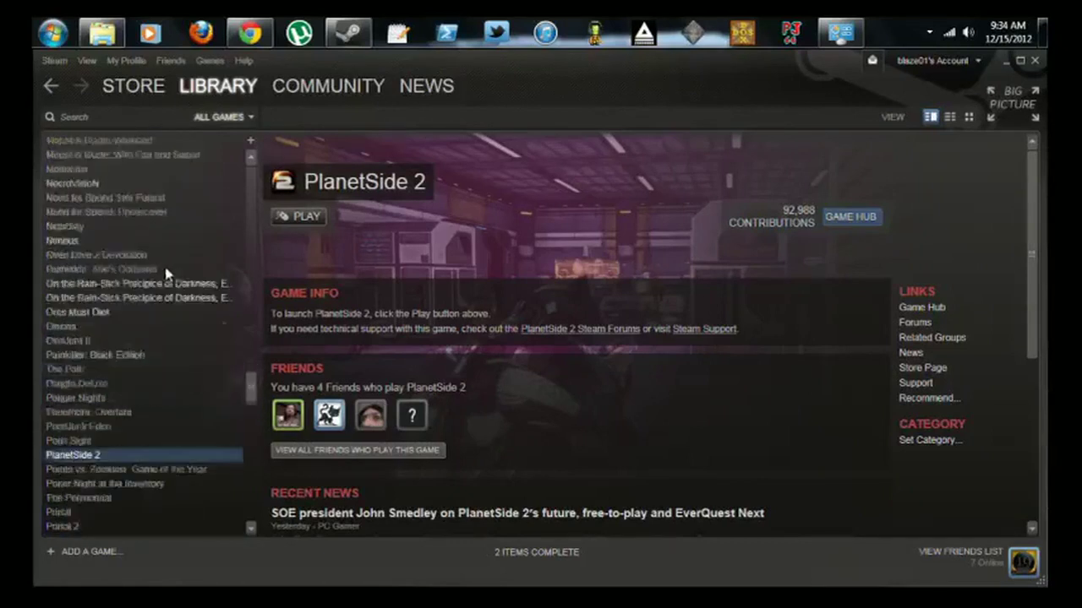
Switch the Library to the detailed list view and browse the games.
{"action": "left_click", "coordinate": [950, 117]}
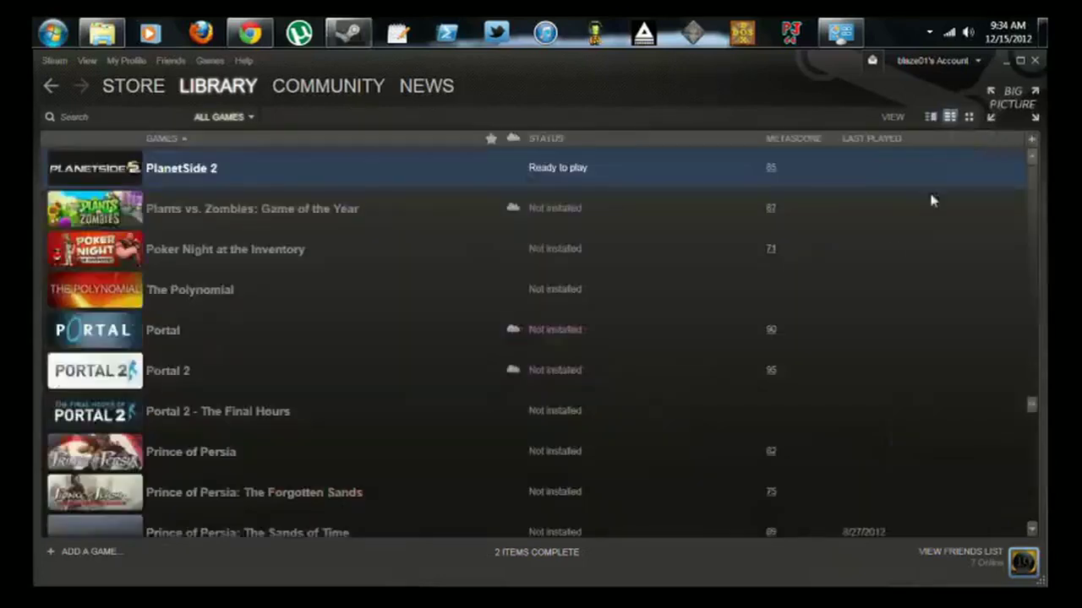
{"action": "scroll", "coordinate": [273, 295], "scroll_direction": "down", "scroll_amount": 5}
{"action": "scroll", "coordinate": [275, 291], "scroll_direction": "up", "scroll_amount": 12}
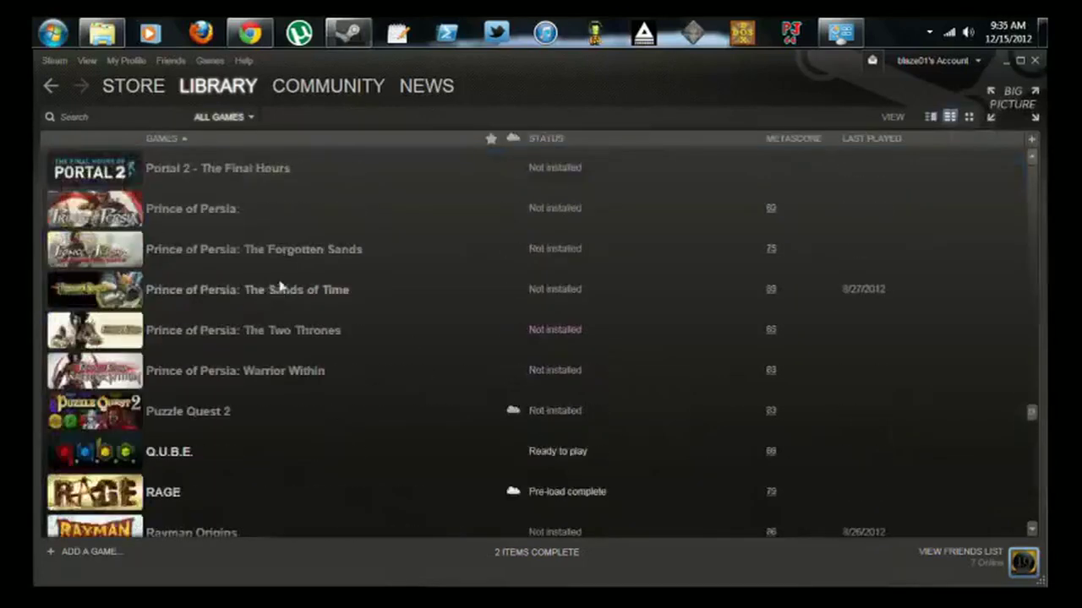
{"action": "scroll", "coordinate": [280, 284], "scroll_direction": "up", "scroll_amount": 8}
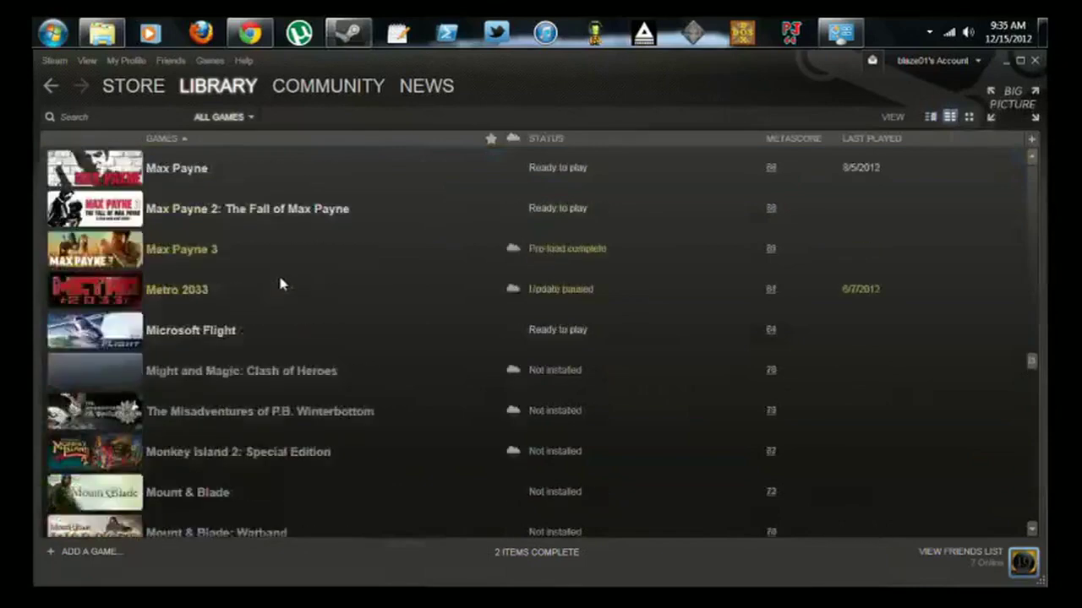
{"action": "right_click", "coordinate": [280, 284]}
{"action": "left_click", "coordinate": [299, 226]}
{"action": "scroll", "coordinate": [299, 226], "scroll_direction": "up", "scroll_amount": 8}
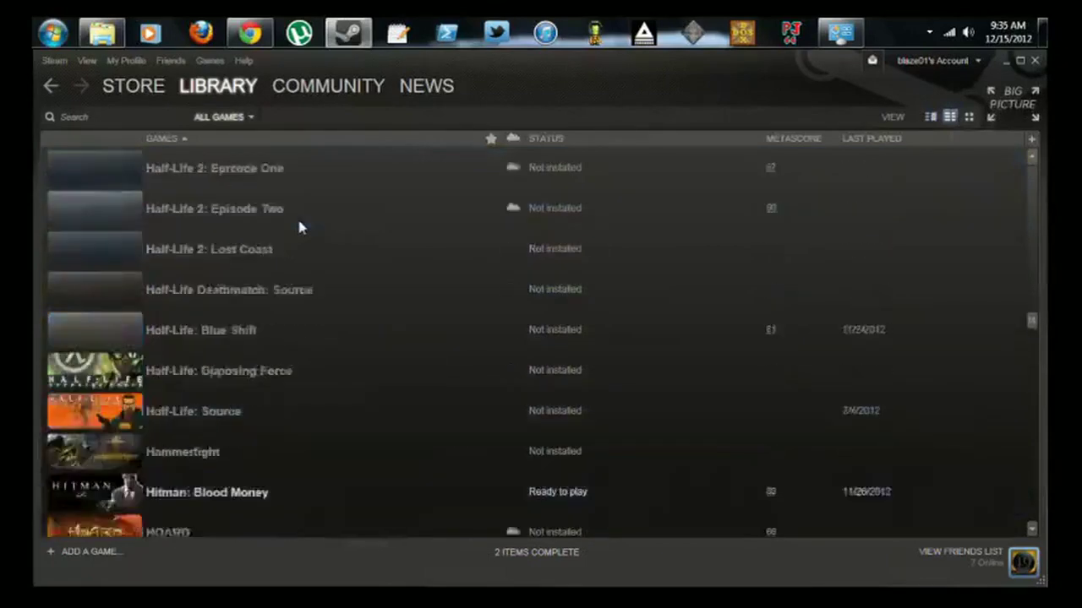
{"action": "scroll", "coordinate": [299, 227], "scroll_direction": "down", "scroll_amount": 3}
Install Hotline Miami, accepting the default install and shortcut options.
{"action": "double_click", "coordinate": [179, 411]}
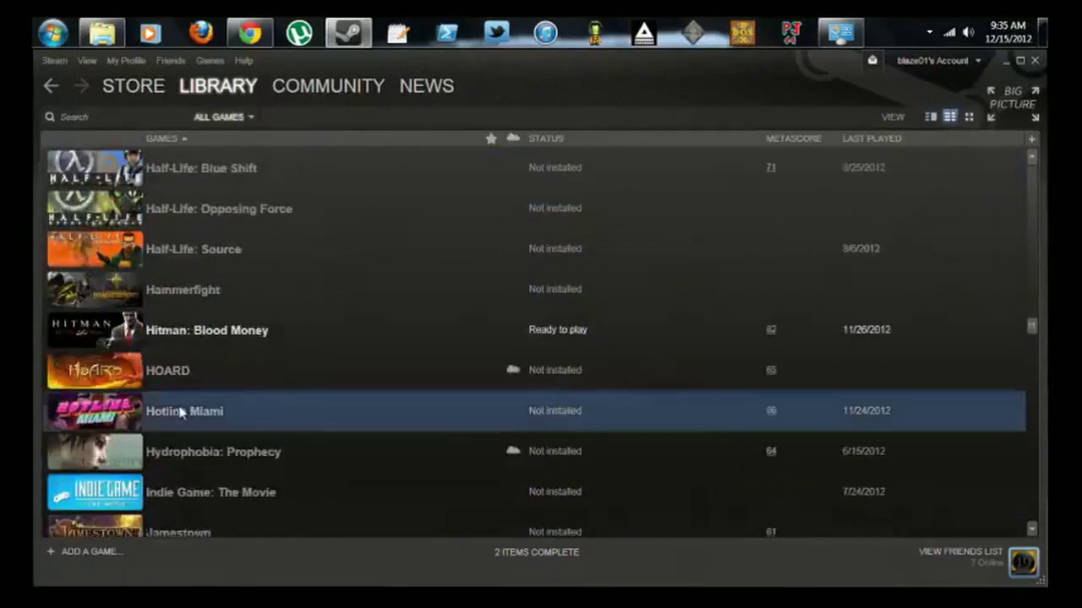
{"action": "left_click", "coordinate": [603, 541]}
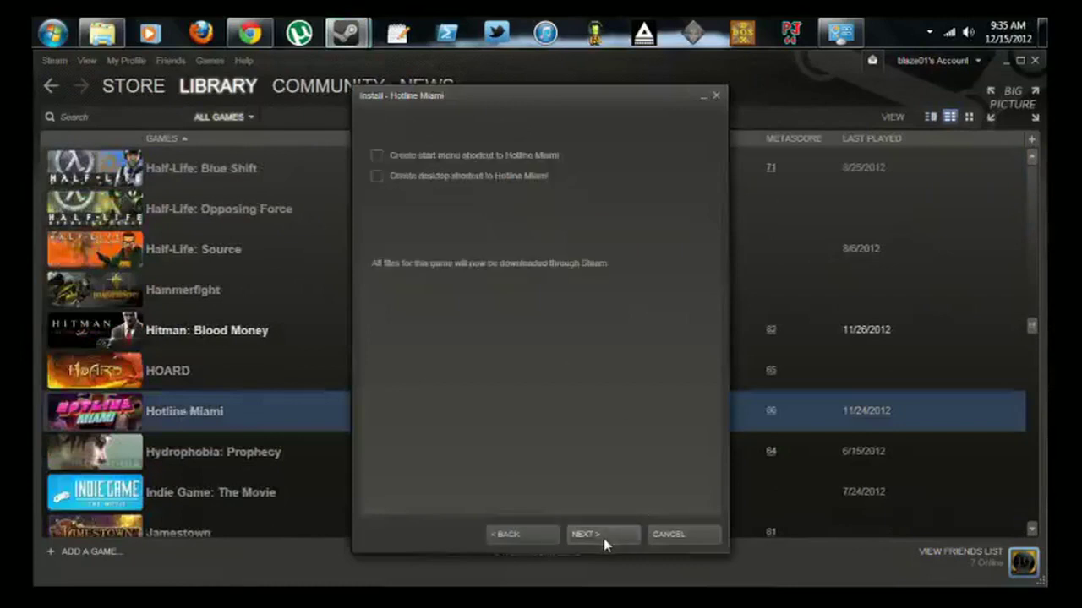
{"action": "left_click", "coordinate": [603, 540]}
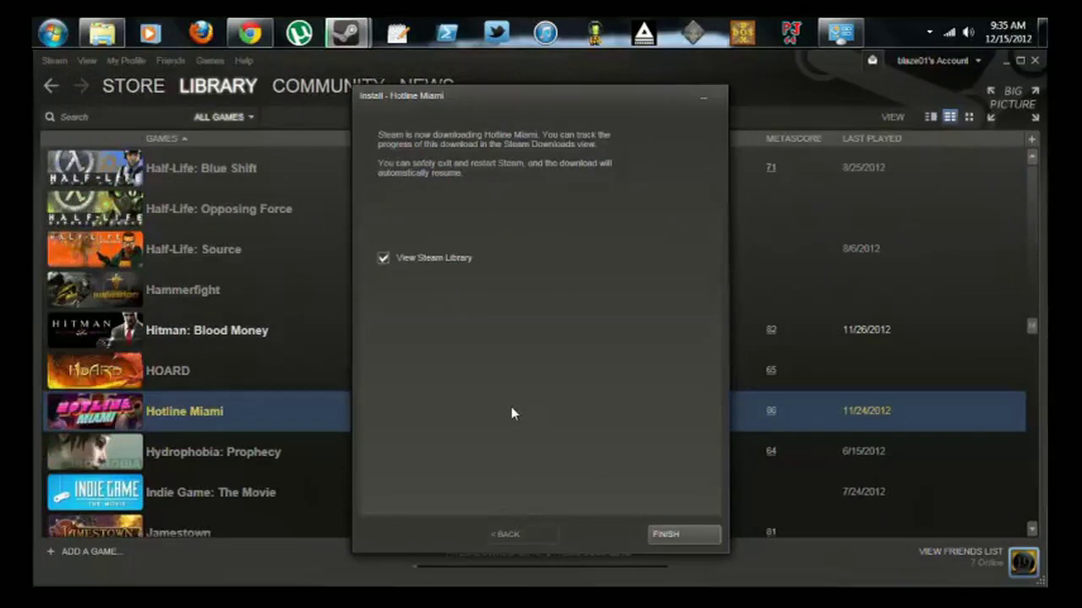
{"action": "left_click", "coordinate": [660, 531]}
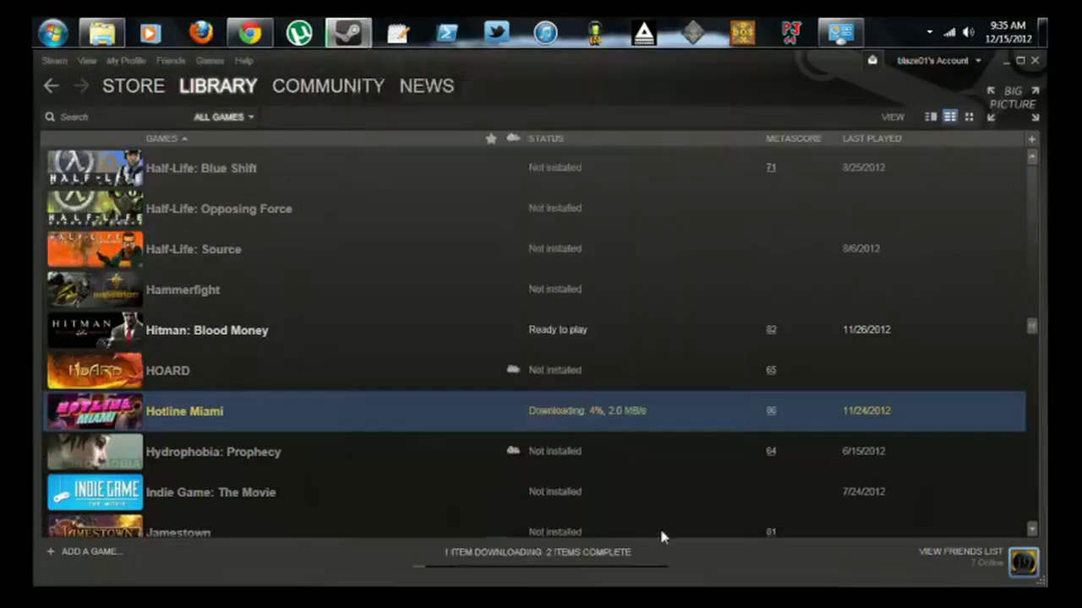
Open and dismiss the HOARD options menu, then scroll down the games list.
{"action": "right_click", "coordinate": [372, 388]}
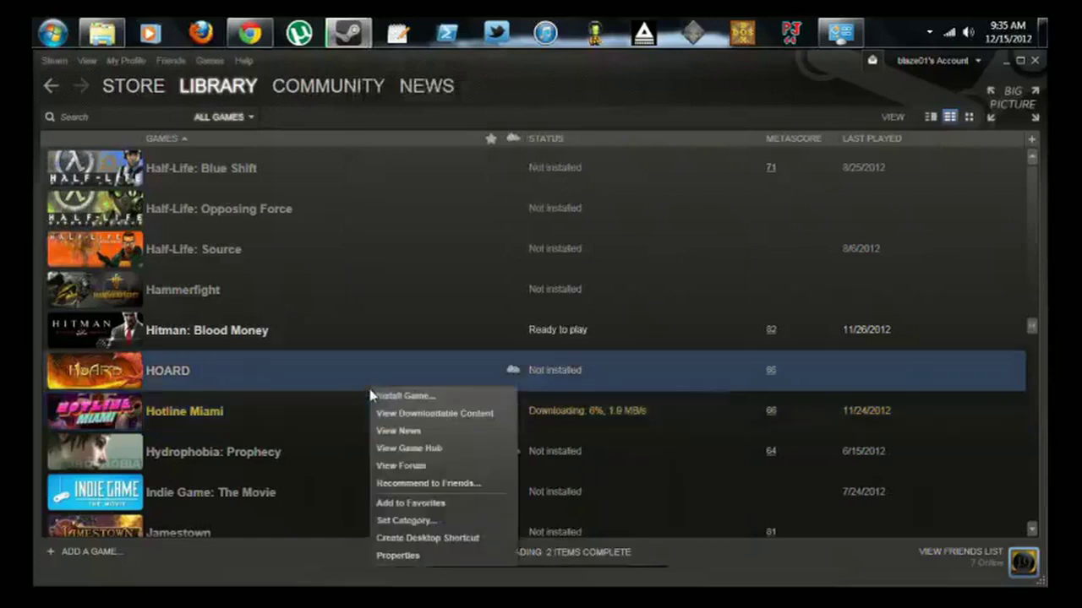
{"action": "left_click", "coordinate": [369, 311]}
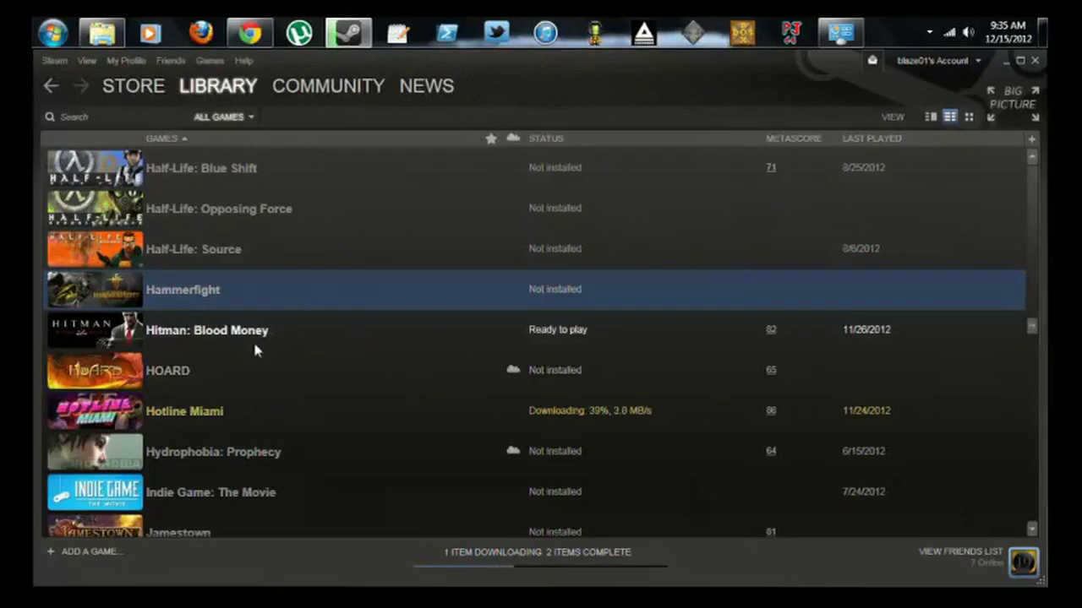
{"action": "scroll", "coordinate": [319, 332], "scroll_direction": "down", "scroll_amount": 4}
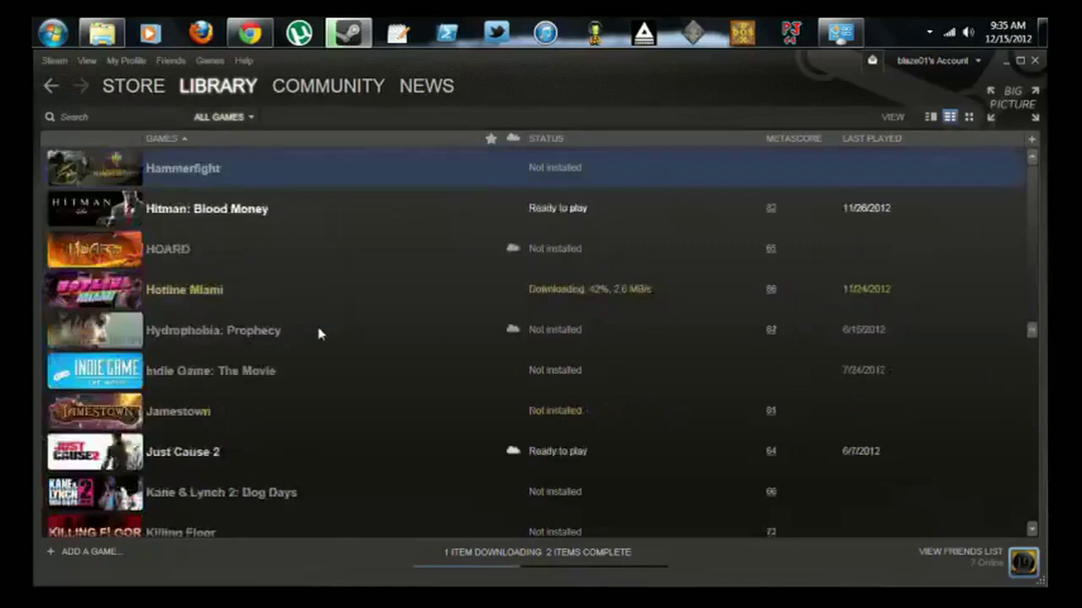
{"action": "scroll", "coordinate": [319, 334], "scroll_direction": "down", "scroll_amount": 5}
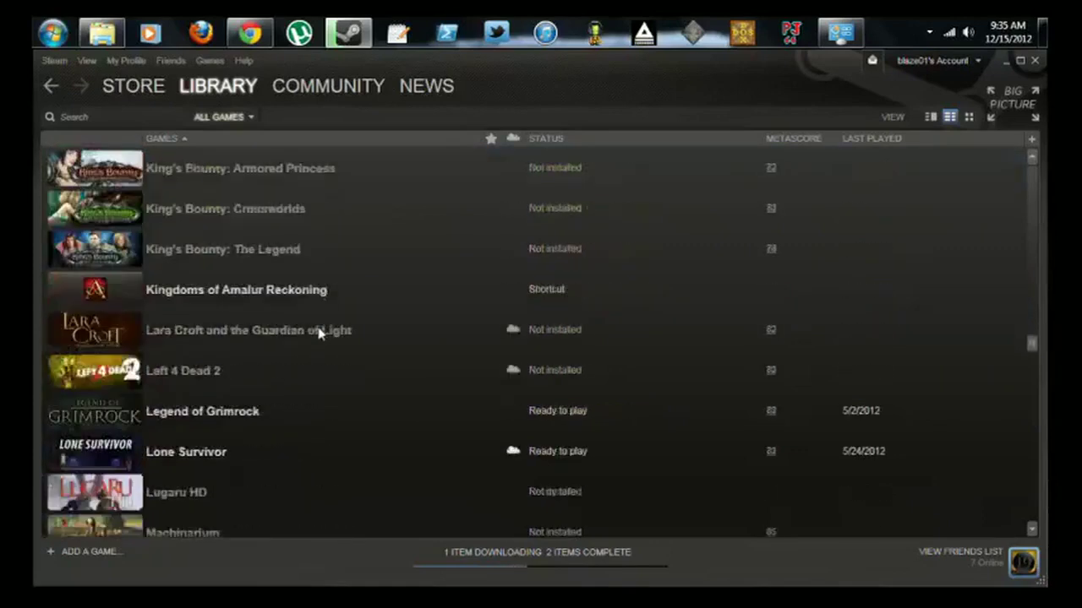
{"action": "scroll", "coordinate": [319, 334], "scroll_direction": "down", "scroll_amount": 5}
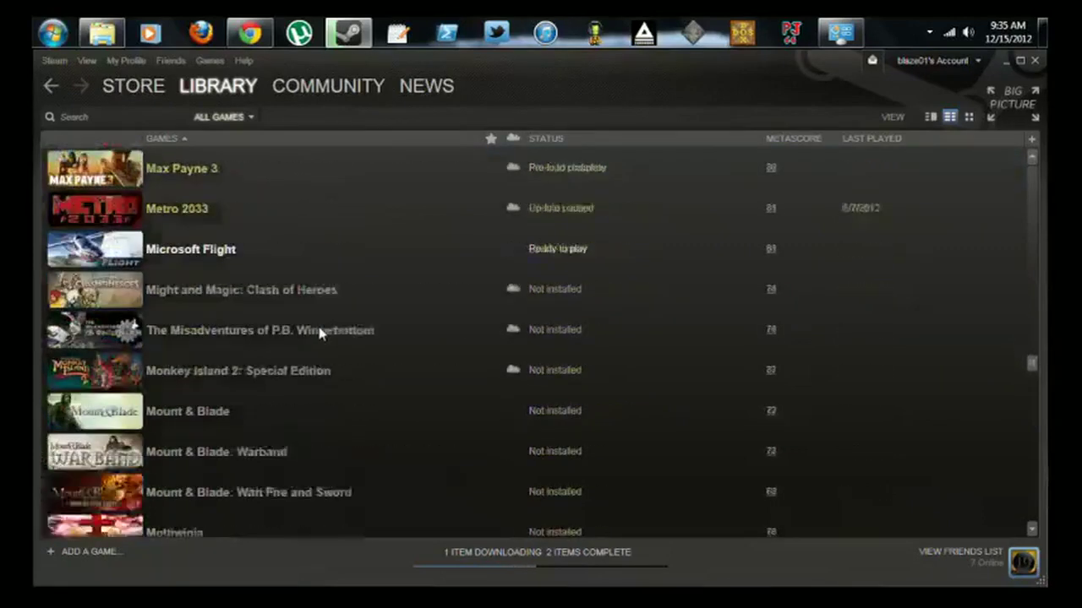
{"action": "scroll", "coordinate": [323, 344], "scroll_direction": "down", "scroll_amount": 4}
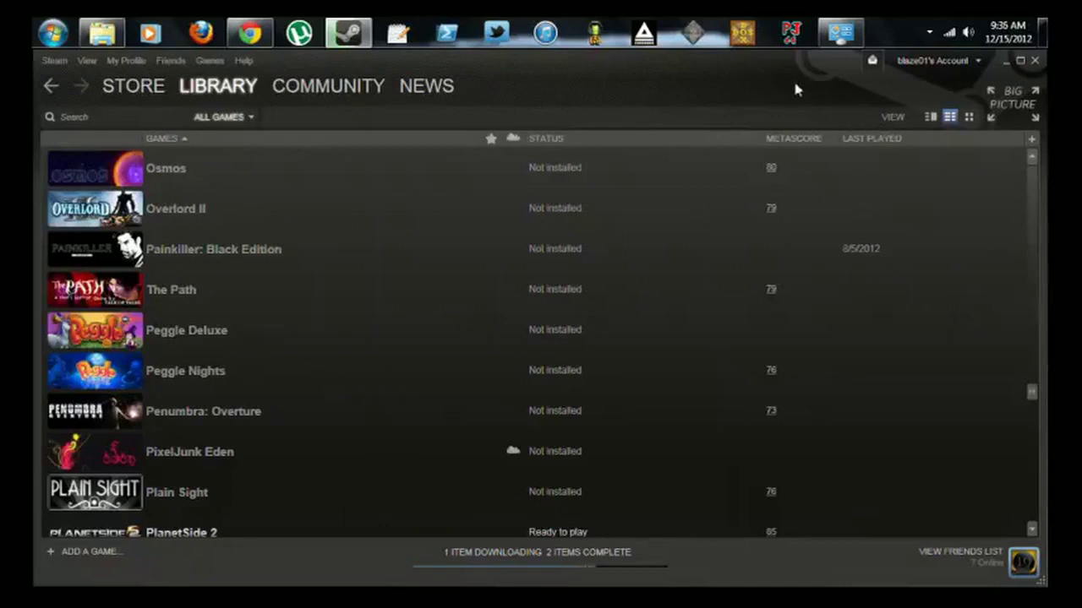
Scroll back up to Crusader Kings II and open its context menu.
{"action": "scroll", "coordinate": [313, 275], "scroll_direction": "down", "scroll_amount": 3}
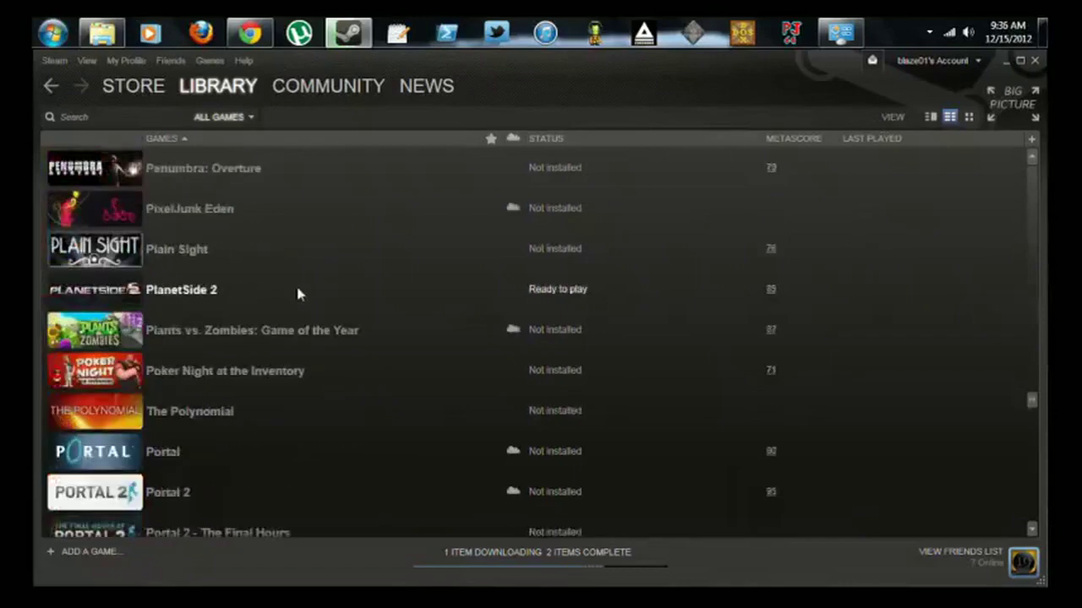
{"action": "scroll", "coordinate": [292, 287], "scroll_direction": "up", "scroll_amount": 8}
{"action": "scroll", "coordinate": [283, 287], "scroll_direction": "down", "scroll_amount": 3}
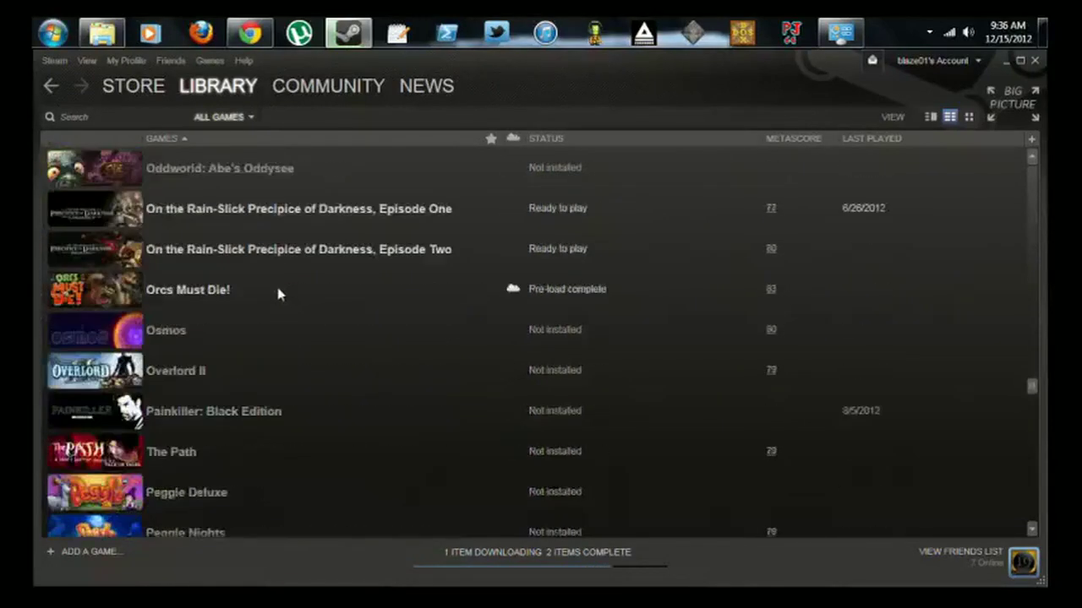
{"action": "scroll", "coordinate": [241, 291], "scroll_direction": "down", "scroll_amount": 2}
{"action": "scroll", "coordinate": [240, 292], "scroll_direction": "up", "scroll_amount": 3}
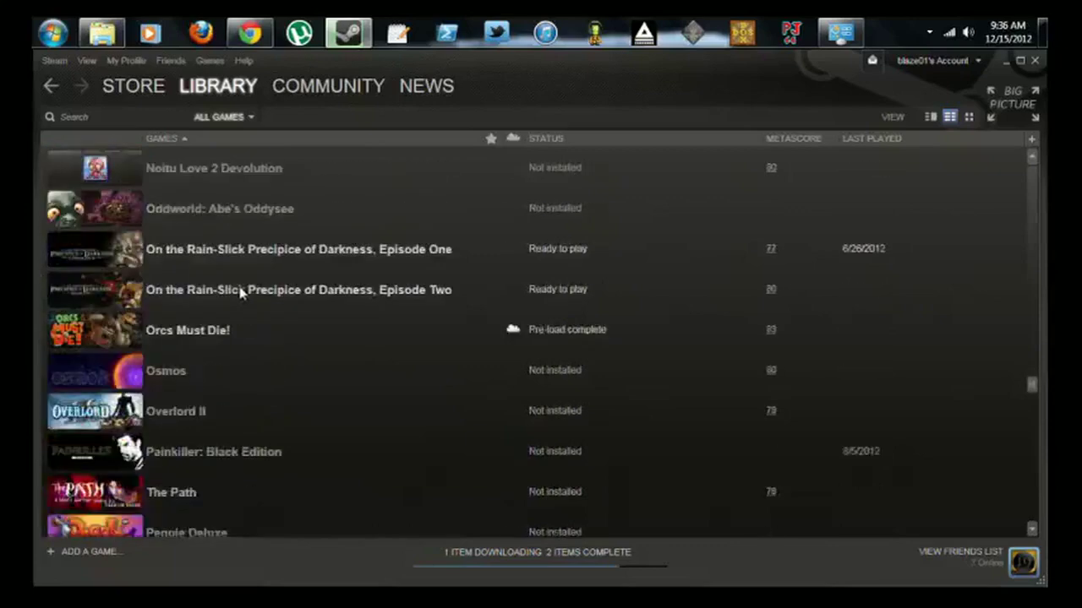
{"action": "scroll", "coordinate": [241, 293], "scroll_direction": "down", "scroll_amount": 2}
{"action": "scroll", "coordinate": [240, 287], "scroll_direction": "down", "scroll_amount": 1}
{"action": "scroll", "coordinate": [240, 287], "scroll_direction": "up", "scroll_amount": 4}
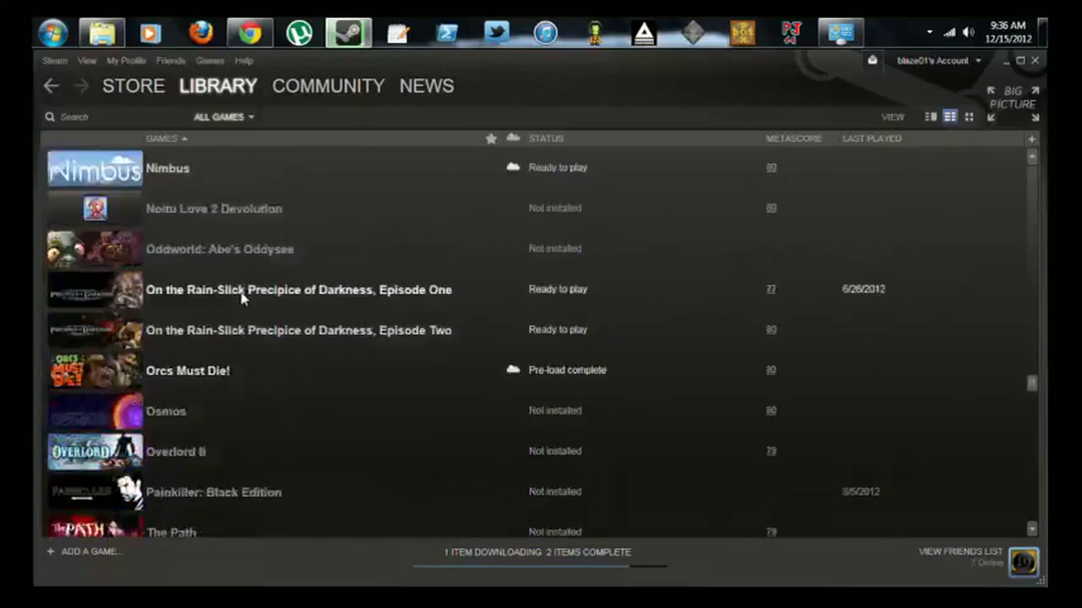
{"action": "scroll", "coordinate": [239, 298], "scroll_direction": "up", "scroll_amount": 1}
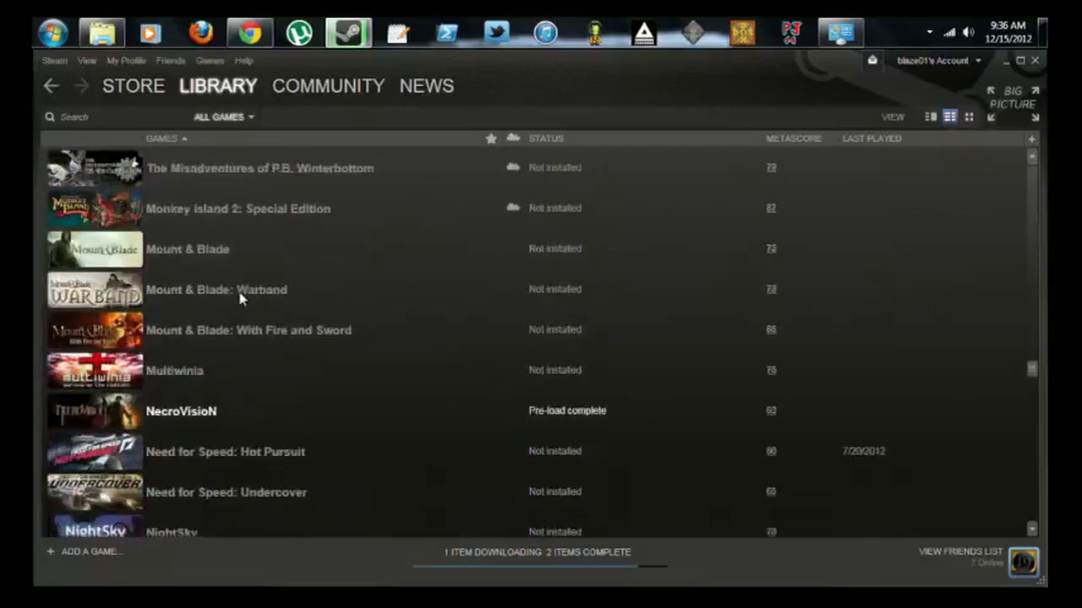
{"action": "scroll", "coordinate": [241, 296], "scroll_direction": "up", "scroll_amount": 1}
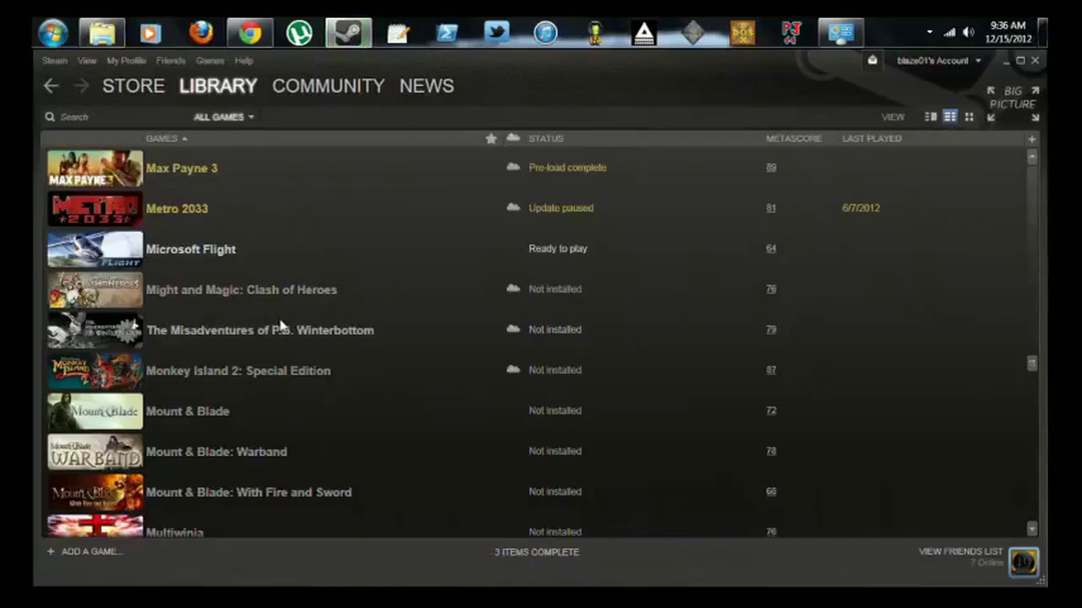
{"action": "scroll", "coordinate": [302, 292], "scroll_direction": "up", "scroll_amount": 10}
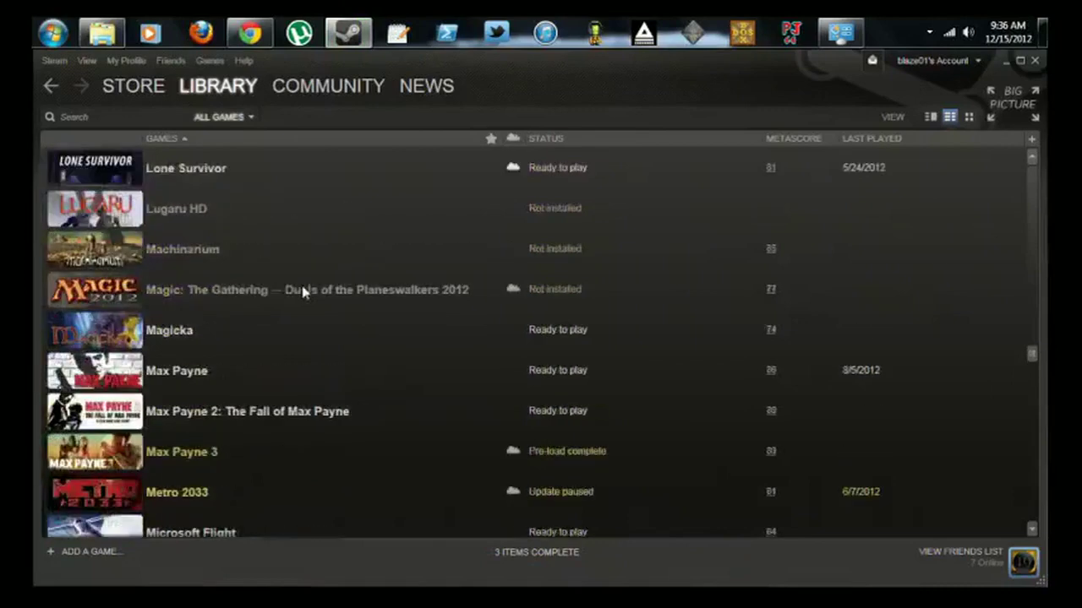
{"action": "scroll", "coordinate": [303, 289], "scroll_direction": "down", "scroll_amount": 3}
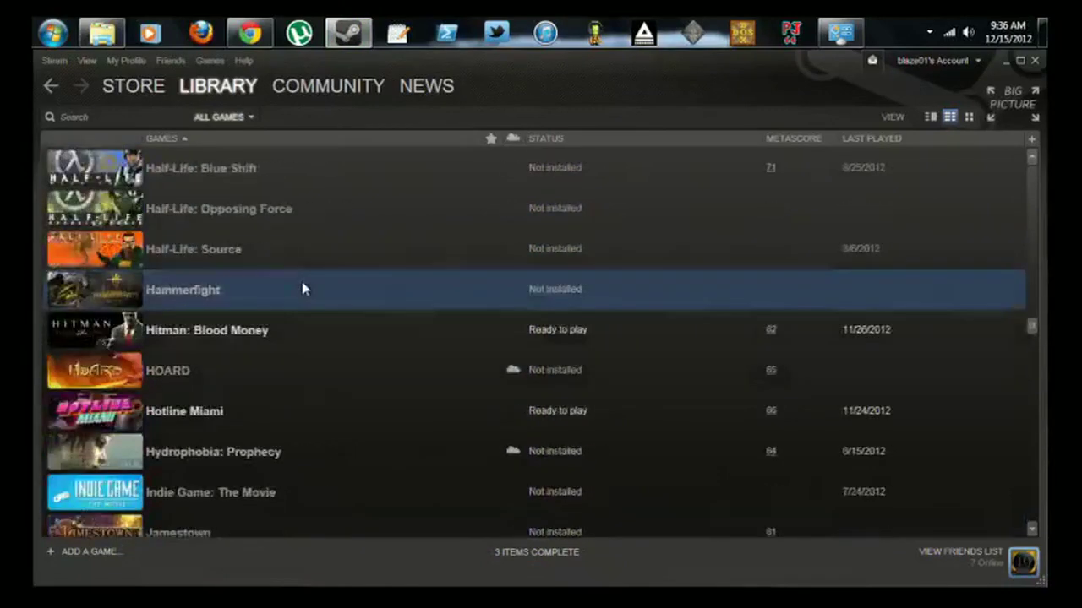
{"action": "scroll", "coordinate": [302, 289], "scroll_direction": "up", "scroll_amount": 8}
{"action": "scroll", "coordinate": [302, 289], "scroll_direction": "up", "scroll_amount": 5}
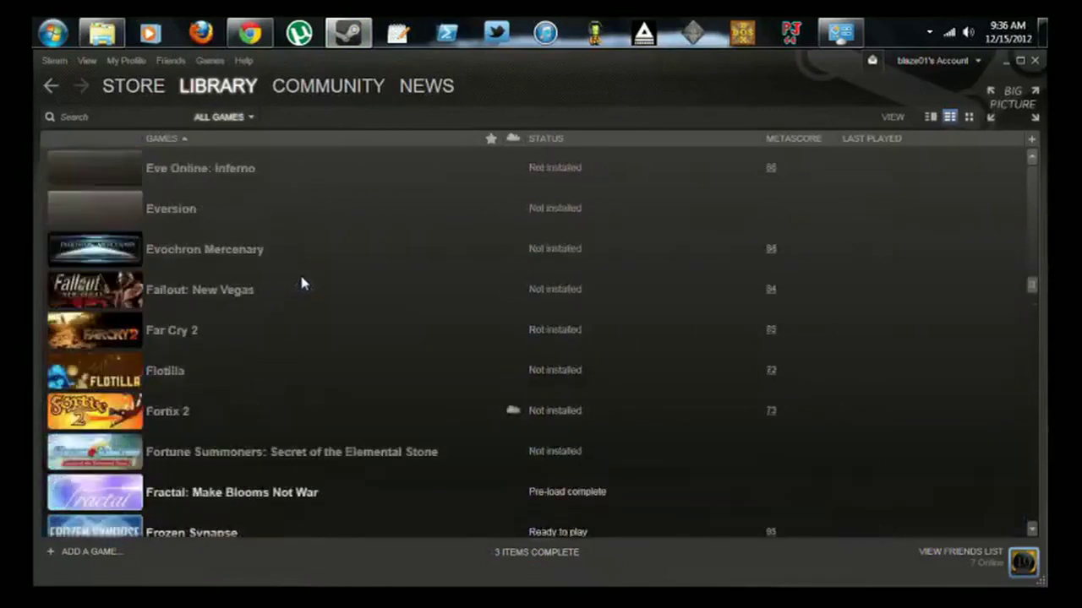
{"action": "scroll", "coordinate": [302, 282], "scroll_direction": "down", "scroll_amount": 3}
{"action": "scroll", "coordinate": [297, 259], "scroll_direction": "up", "scroll_amount": 6}
{"action": "scroll", "coordinate": [263, 239], "scroll_direction": "up", "scroll_amount": 7}
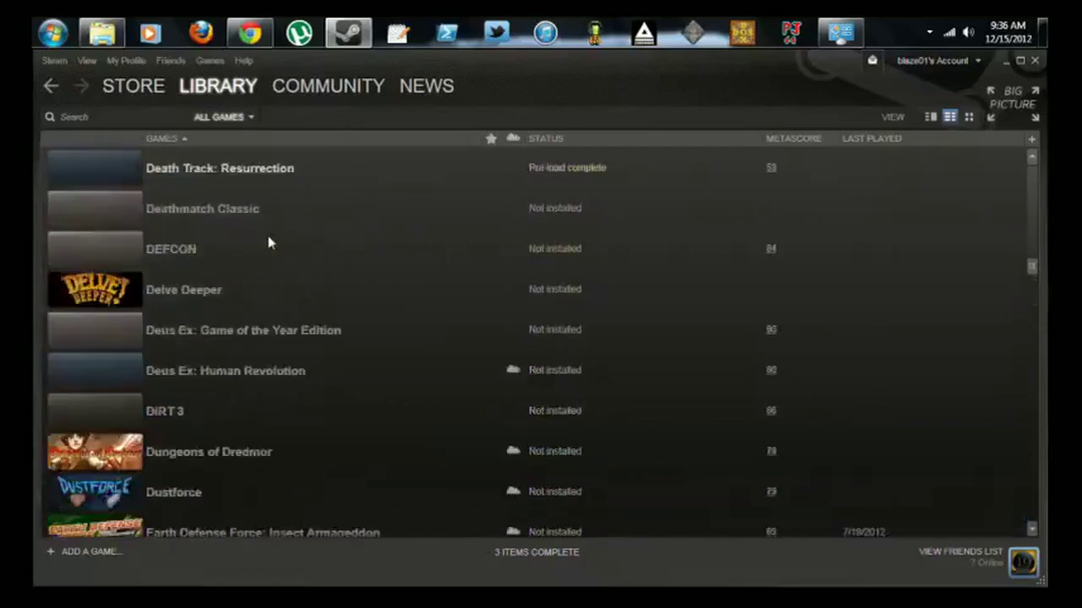
{"action": "scroll", "coordinate": [268, 245], "scroll_direction": "down", "scroll_amount": 3}
{"action": "scroll", "coordinate": [264, 269], "scroll_direction": "up", "scroll_amount": 3}
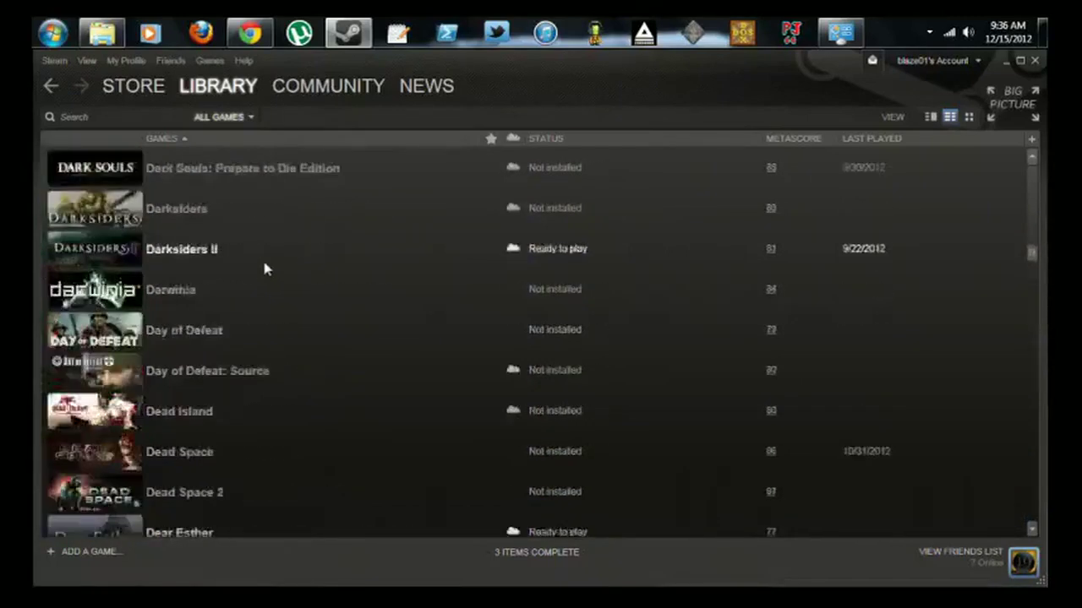
{"action": "scroll", "coordinate": [264, 269], "scroll_direction": "up", "scroll_amount": 4}
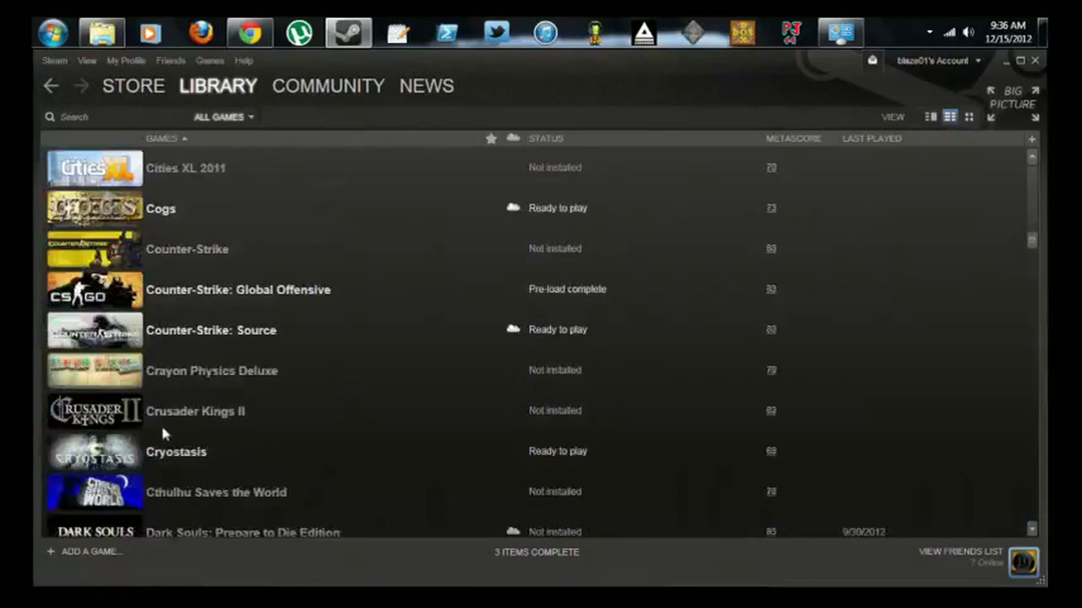
{"action": "right_click", "coordinate": [185, 406]}
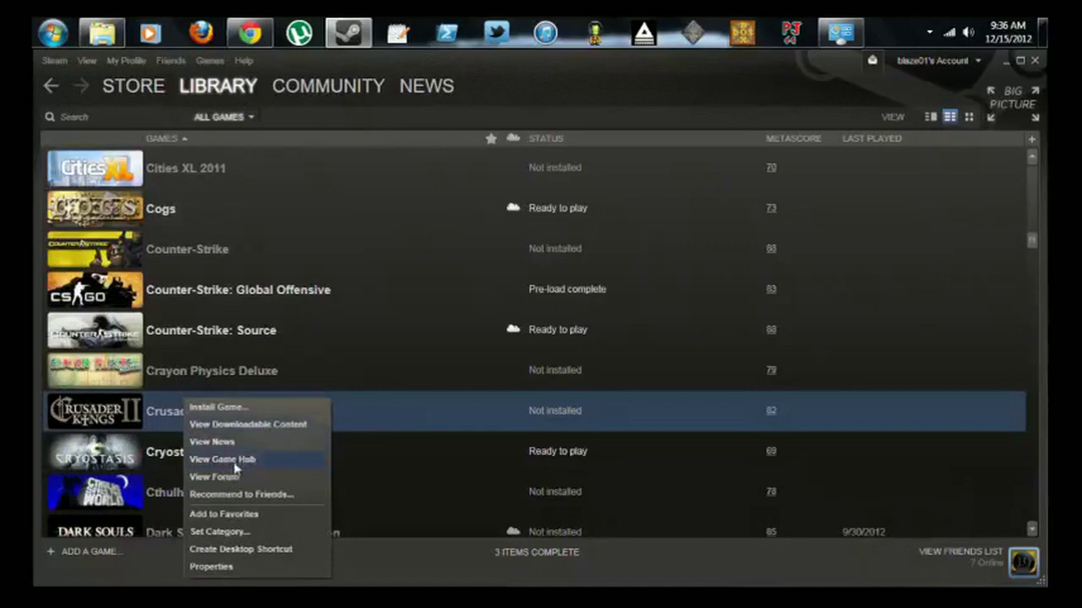
Open the Crusader Kings II Game Hub and scroll through its community posts.
{"action": "left_click", "coordinate": [239, 461]}
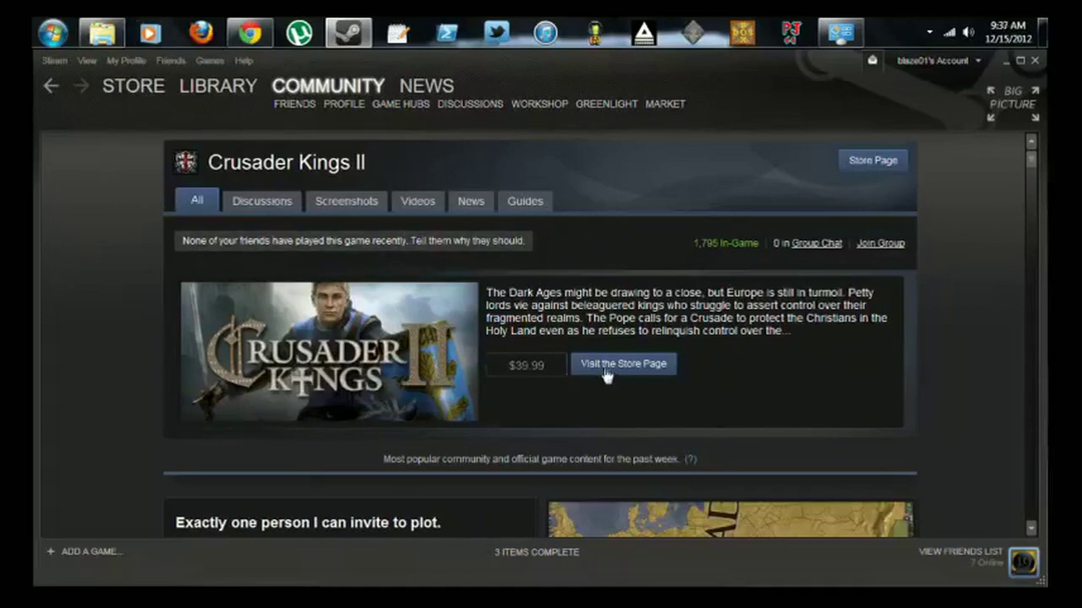
{"action": "scroll", "coordinate": [609, 289], "scroll_direction": "down", "scroll_amount": 1}
{"action": "scroll", "coordinate": [625, 292], "scroll_direction": "down", "scroll_amount": 5}
{"action": "scroll", "coordinate": [625, 287], "scroll_direction": "down", "scroll_amount": 7}
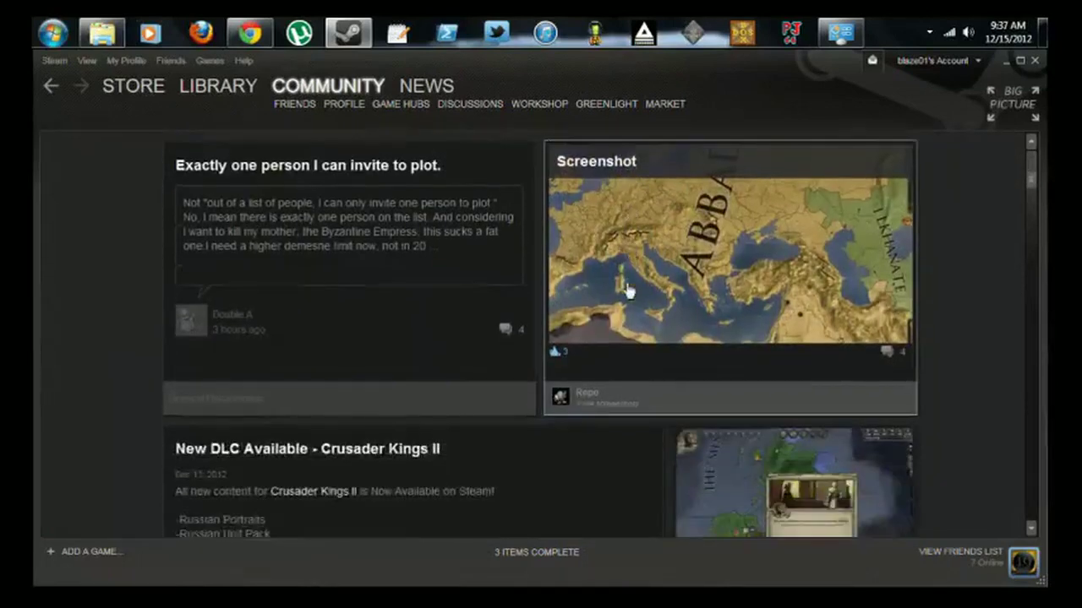
{"action": "scroll", "coordinate": [625, 290], "scroll_direction": "down", "scroll_amount": 2}
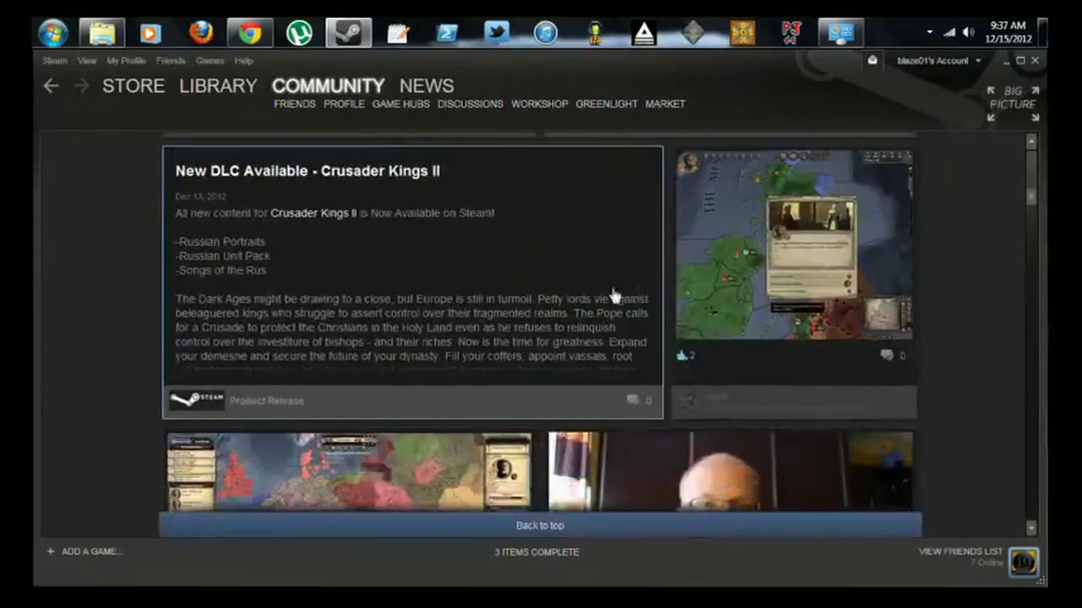
{"action": "scroll", "coordinate": [436, 285], "scroll_direction": "down", "scroll_amount": 2}
{"action": "scroll", "coordinate": [437, 285], "scroll_direction": "up", "scroll_amount": 3}
{"action": "scroll", "coordinate": [440, 287], "scroll_direction": "down", "scroll_amount": 7}
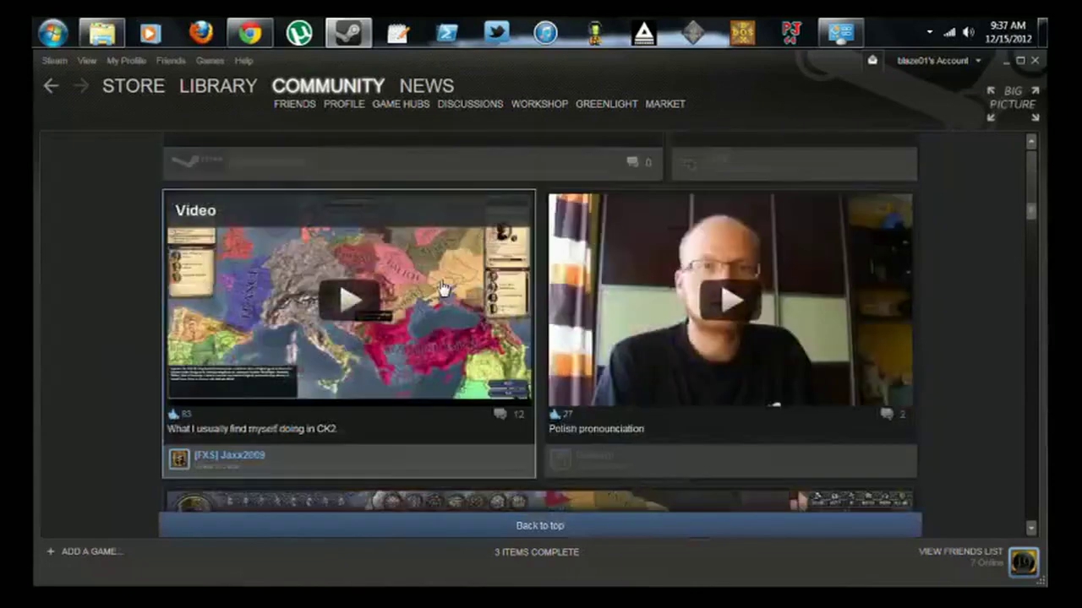
{"action": "scroll", "coordinate": [447, 287], "scroll_direction": "down", "scroll_amount": 10}
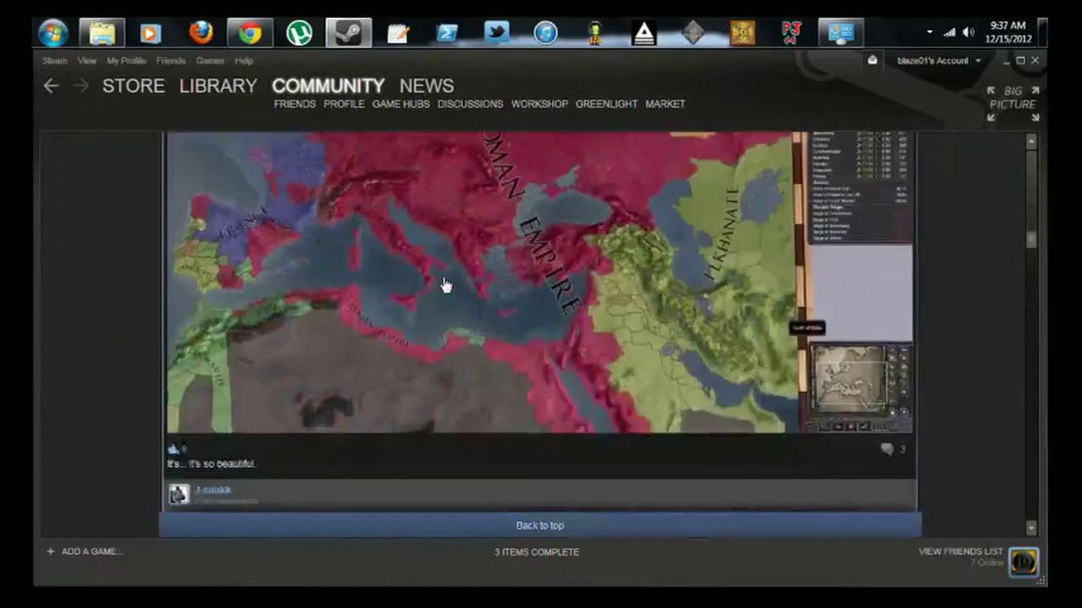
{"action": "scroll", "coordinate": [446, 283], "scroll_direction": "up", "scroll_amount": 7}
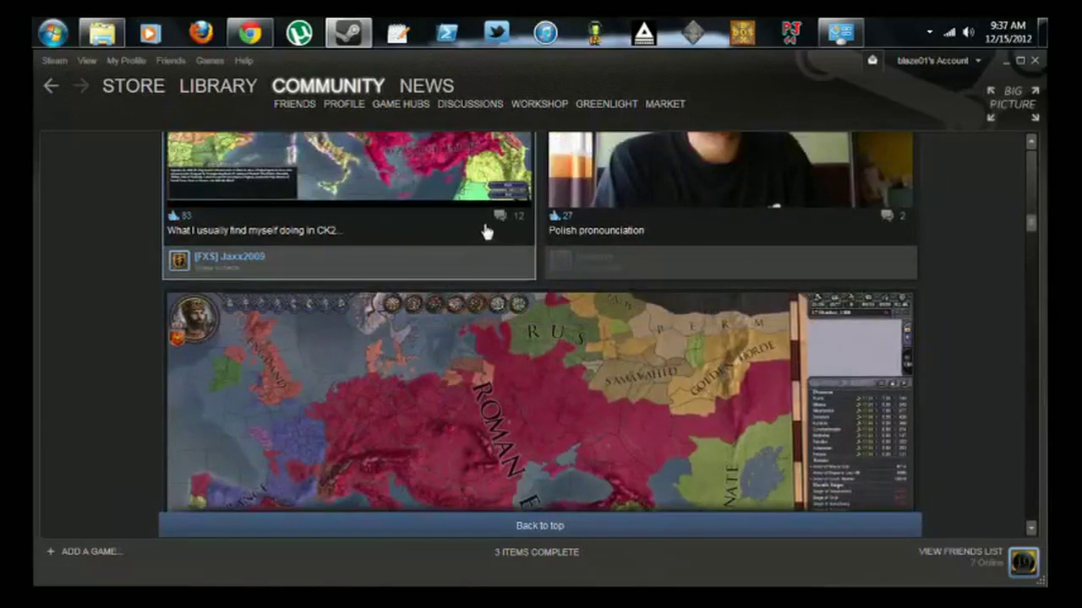
Restore the Steam window from maximized and scroll further down the community feed.
{"action": "left_click_drag", "start_coordinate": [602, 59], "coordinate": [634, 186]}
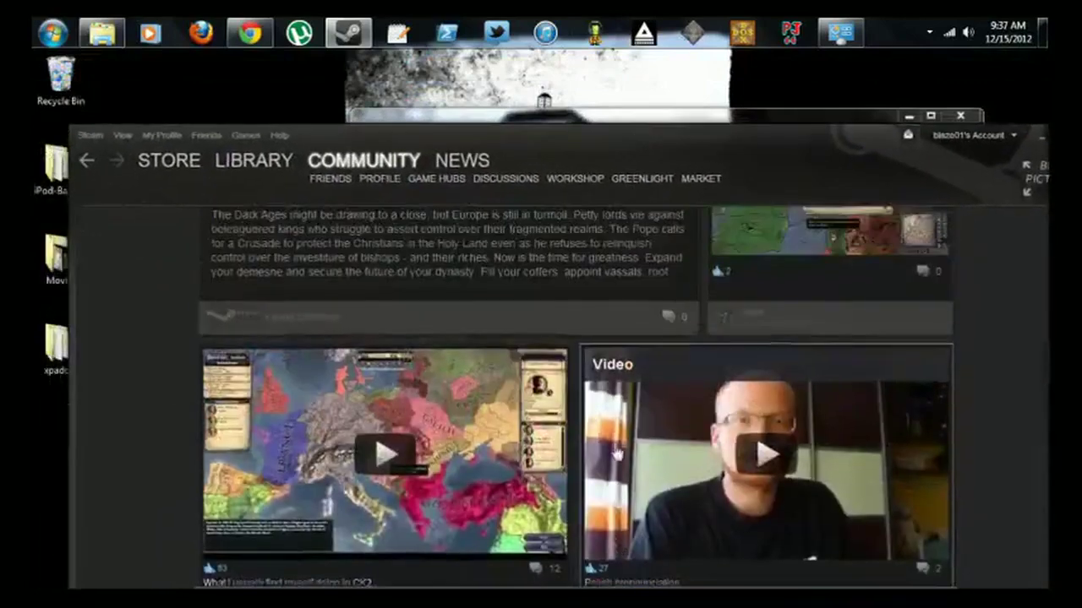
{"action": "scroll", "coordinate": [625, 444], "scroll_direction": "down", "scroll_amount": 3}
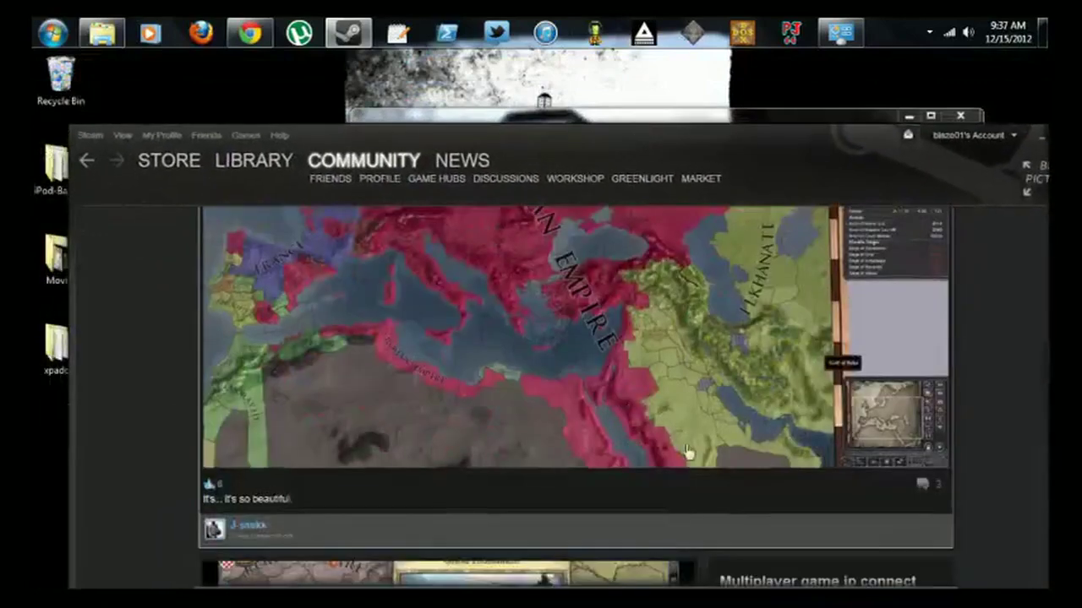
{"action": "scroll", "coordinate": [689, 448], "scroll_direction": "down", "scroll_amount": 6}
{"action": "scroll", "coordinate": [710, 434], "scroll_direction": "down", "scroll_amount": 5}
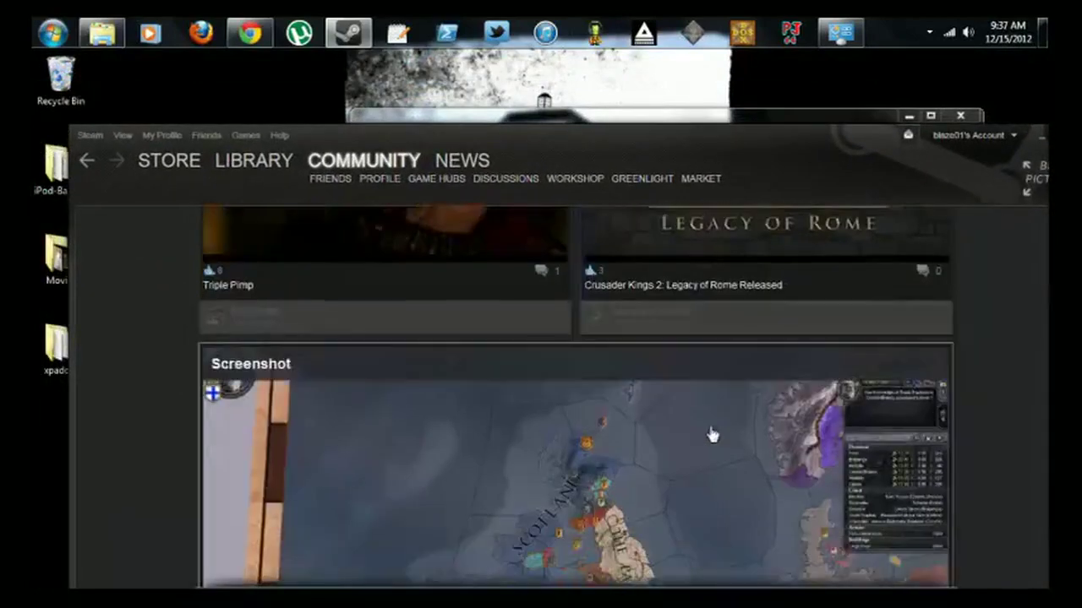
{"action": "scroll", "coordinate": [709, 434], "scroll_direction": "down", "scroll_amount": 10}
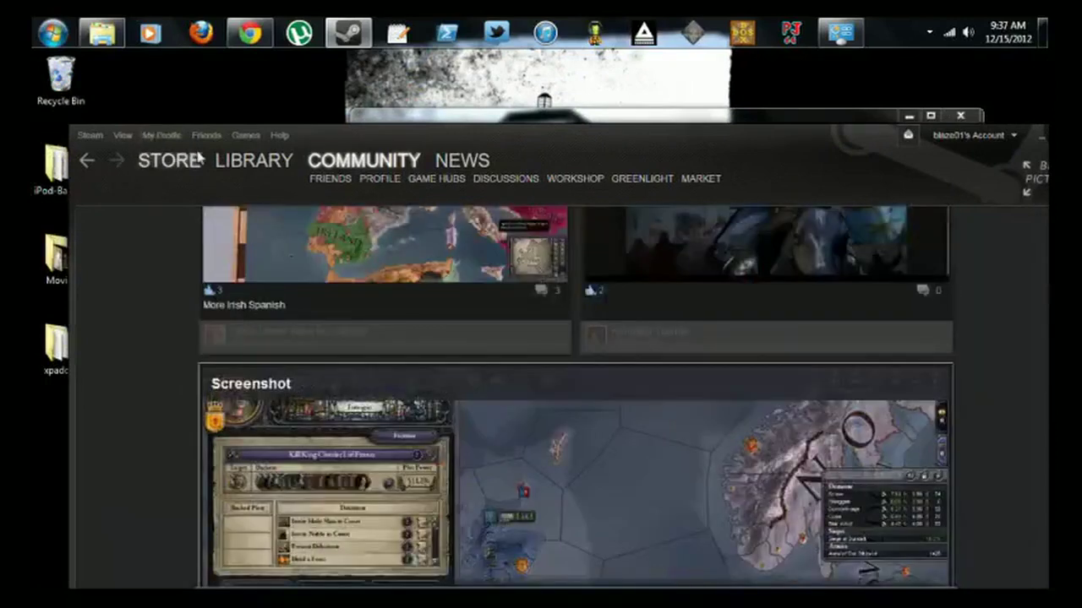
Return to the Library list and select FTL: Faster Than Light, then Frozen Synapse.
{"action": "left_click", "coordinate": [253, 160]}
{"action": "scroll", "coordinate": [288, 312], "scroll_direction": "up", "scroll_amount": 4}
{"action": "scroll", "coordinate": [289, 282], "scroll_direction": "up", "scroll_amount": 10}
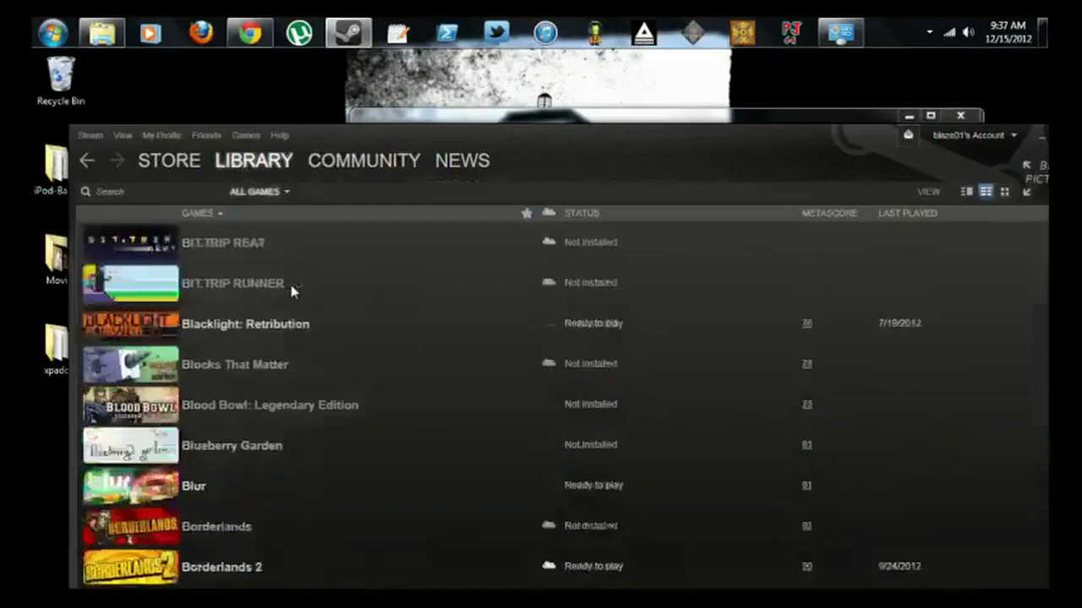
{"action": "scroll", "coordinate": [291, 281], "scroll_direction": "down", "scroll_amount": 8}
{"action": "scroll", "coordinate": [291, 278], "scroll_direction": "down", "scroll_amount": 15}
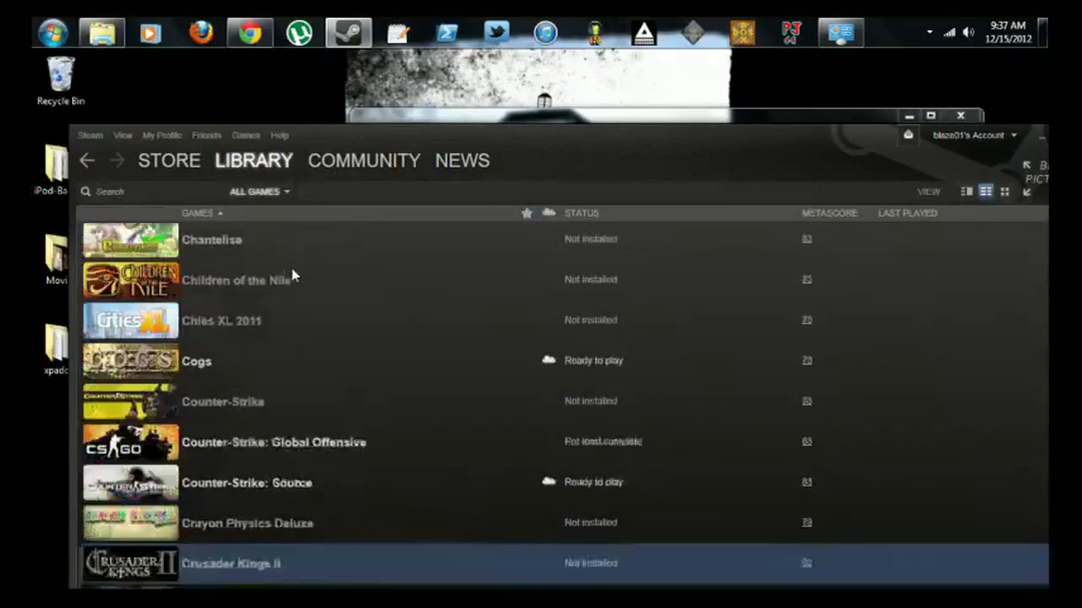
{"action": "scroll", "coordinate": [288, 262], "scroll_direction": "up", "scroll_amount": 2}
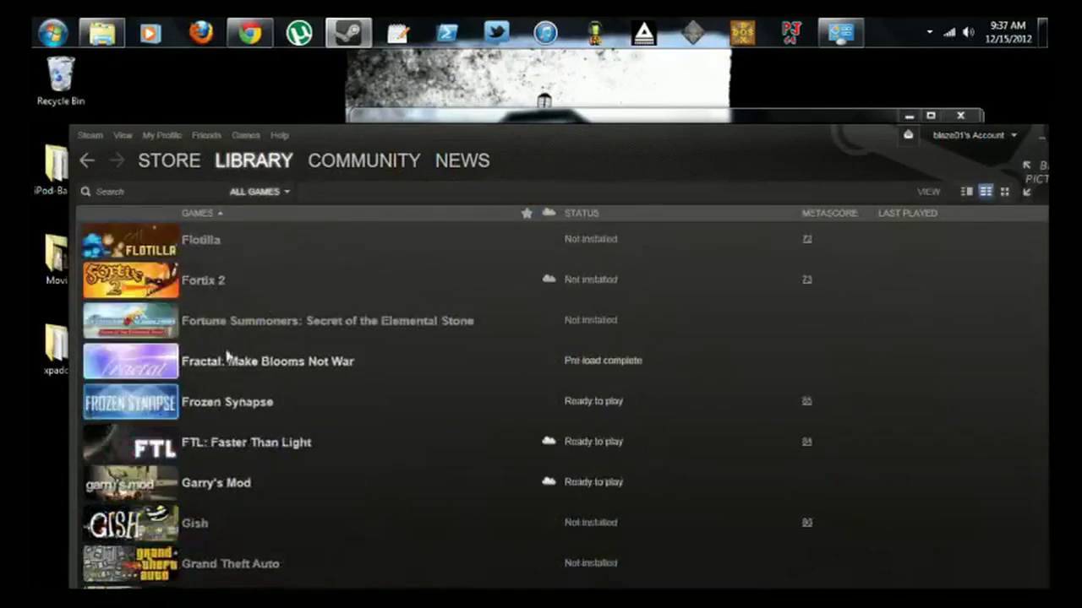
{"action": "left_click", "coordinate": [226, 443]}
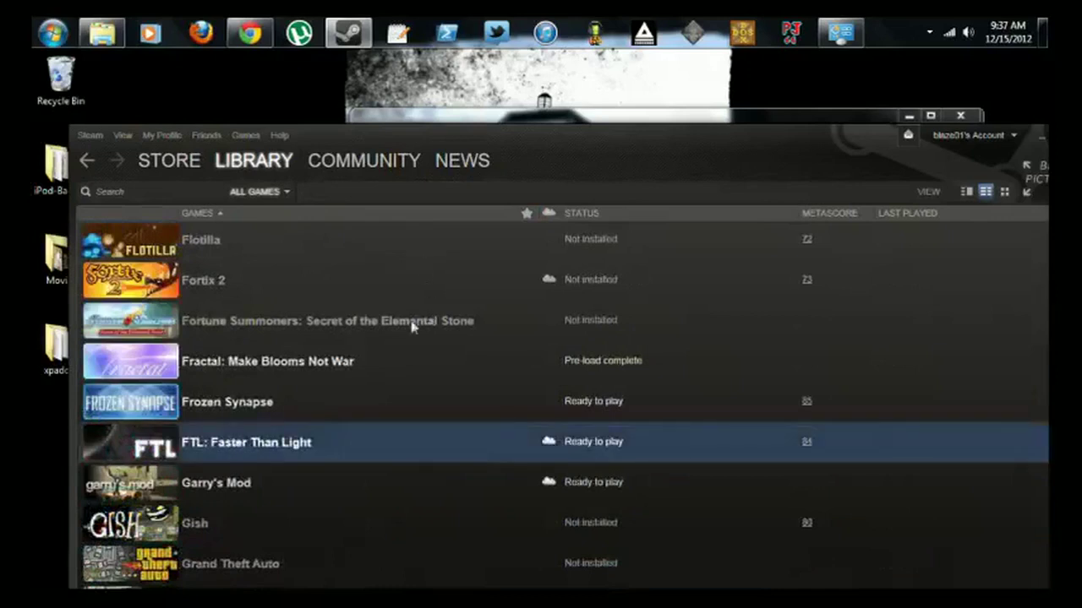
{"action": "left_click", "coordinate": [291, 396]}
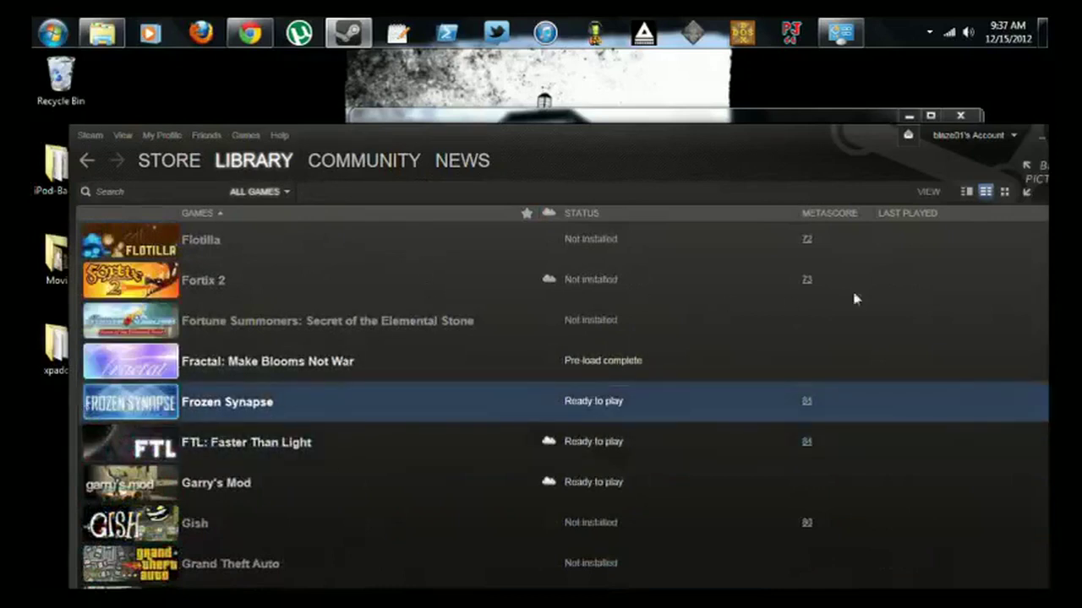
Scroll down the library to the H titles and select Hotline Miami.
{"action": "scroll", "coordinate": [858, 298], "scroll_direction": "down", "scroll_amount": 3}
{"action": "scroll", "coordinate": [196, 403], "scroll_direction": "down", "scroll_amount": 9}
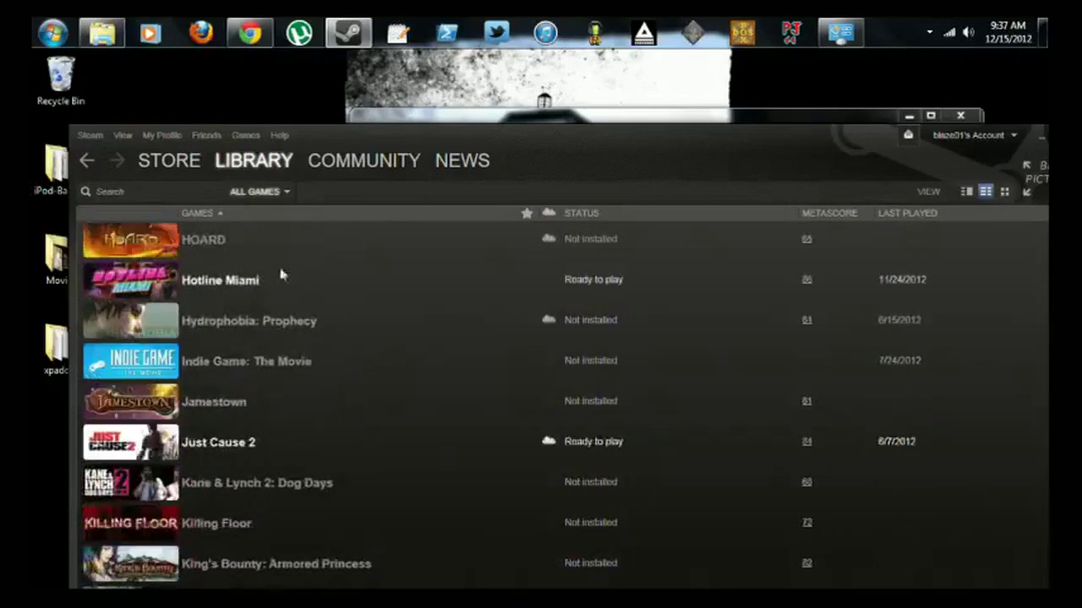
{"action": "scroll", "coordinate": [572, 393], "scroll_direction": "down", "scroll_amount": 3}
{"action": "scroll", "coordinate": [572, 395], "scroll_direction": "down", "scroll_amount": 9}
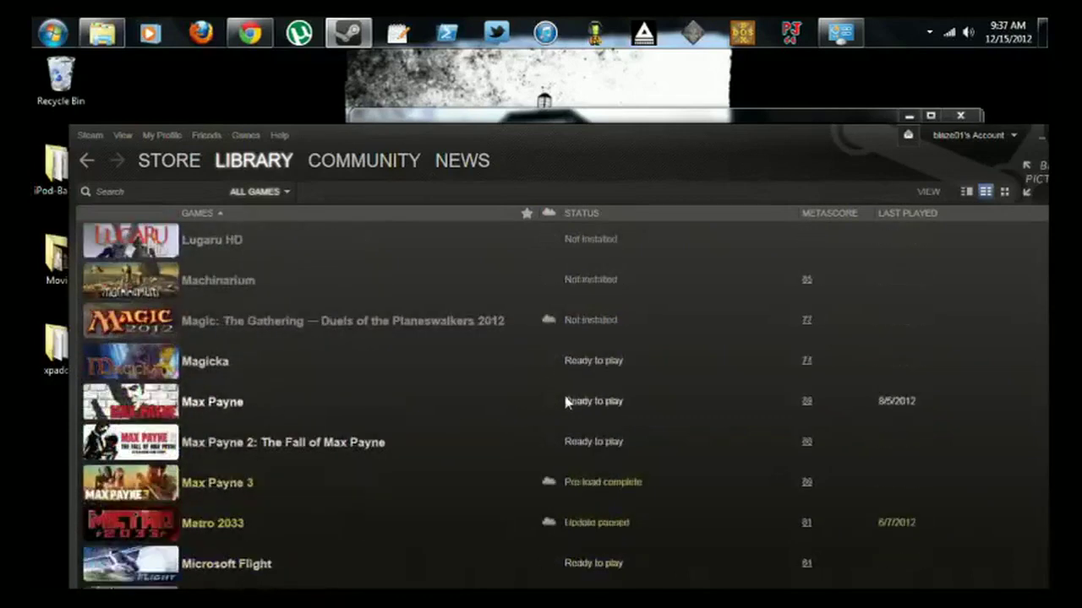
{"action": "scroll", "coordinate": [561, 404], "scroll_direction": "down", "scroll_amount": 4}
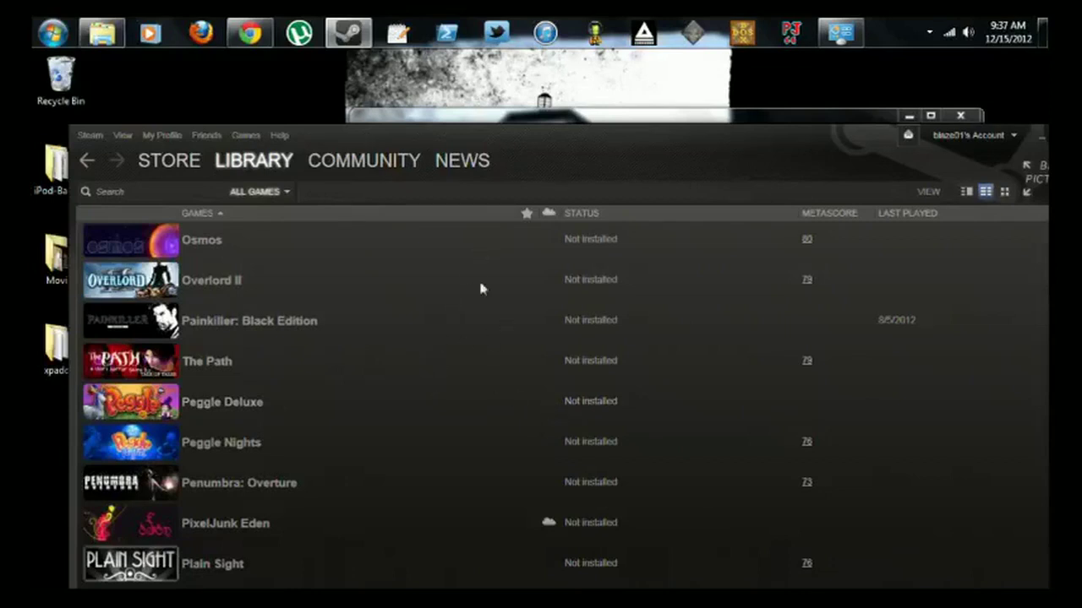
{"action": "scroll", "coordinate": [413, 305], "scroll_direction": "down", "scroll_amount": 3}
{"action": "scroll", "coordinate": [407, 314], "scroll_direction": "down", "scroll_amount": 7}
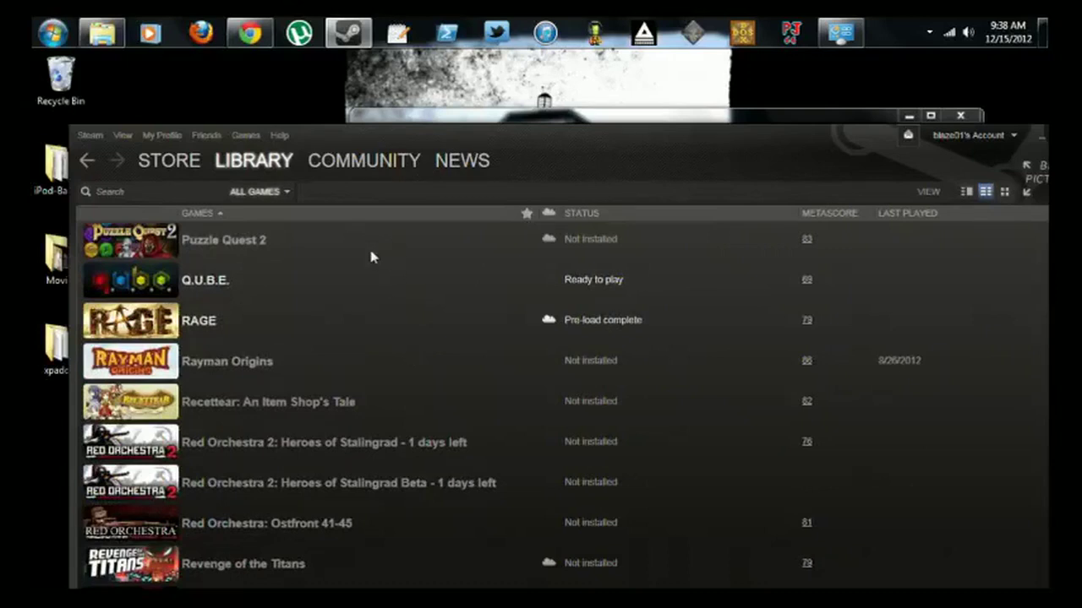
{"action": "scroll", "coordinate": [397, 402], "scroll_direction": "down", "scroll_amount": 2}
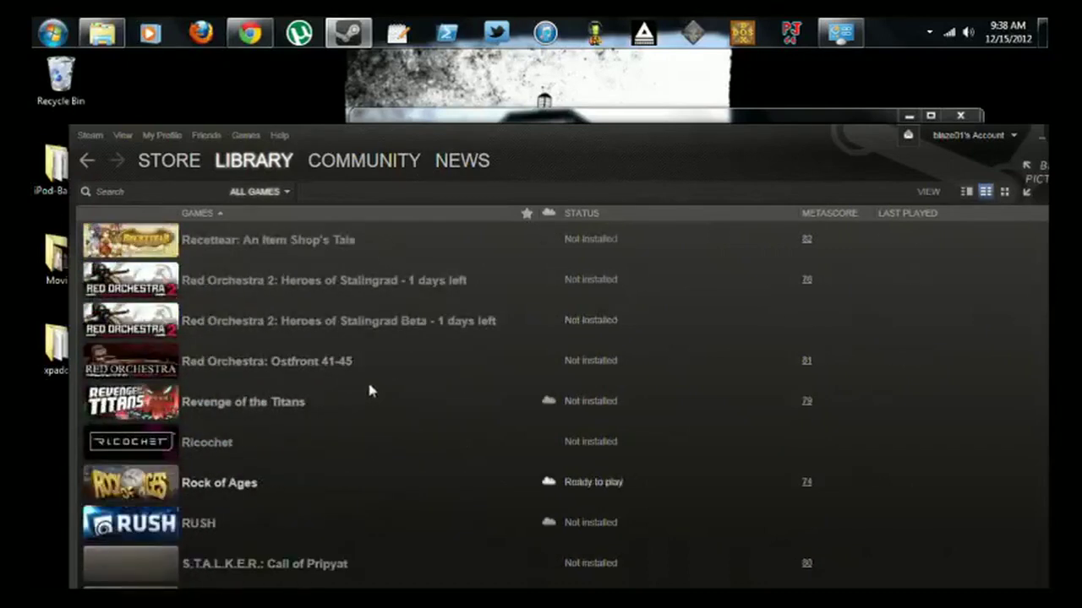
{"action": "scroll", "coordinate": [370, 387], "scroll_direction": "down", "scroll_amount": 6}
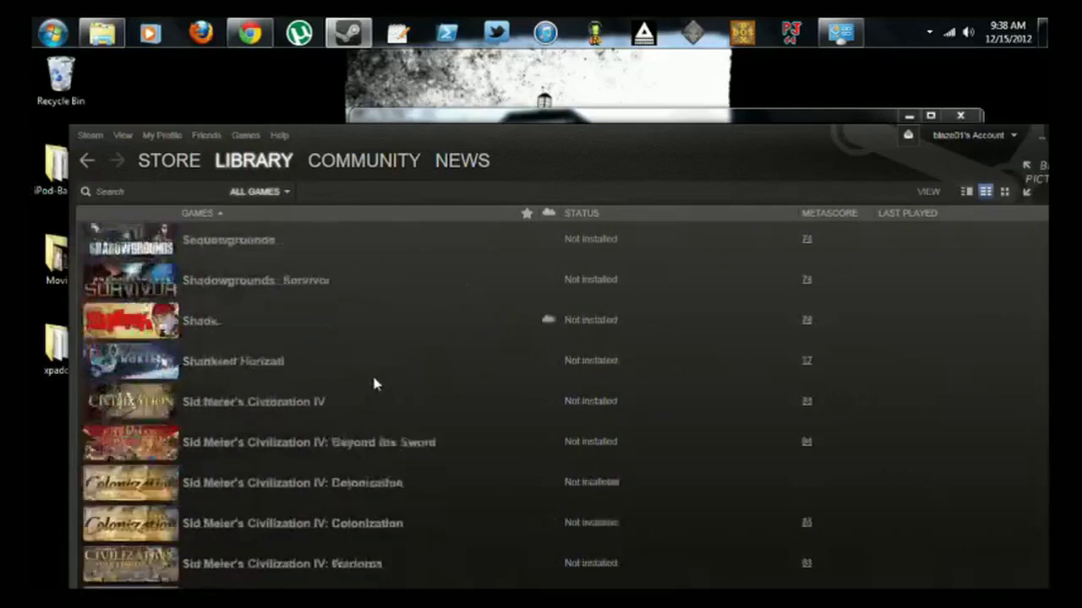
{"action": "scroll", "coordinate": [375, 385], "scroll_direction": "down", "scroll_amount": 4}
{"action": "scroll", "coordinate": [376, 384], "scroll_direction": "down", "scroll_amount": 1}
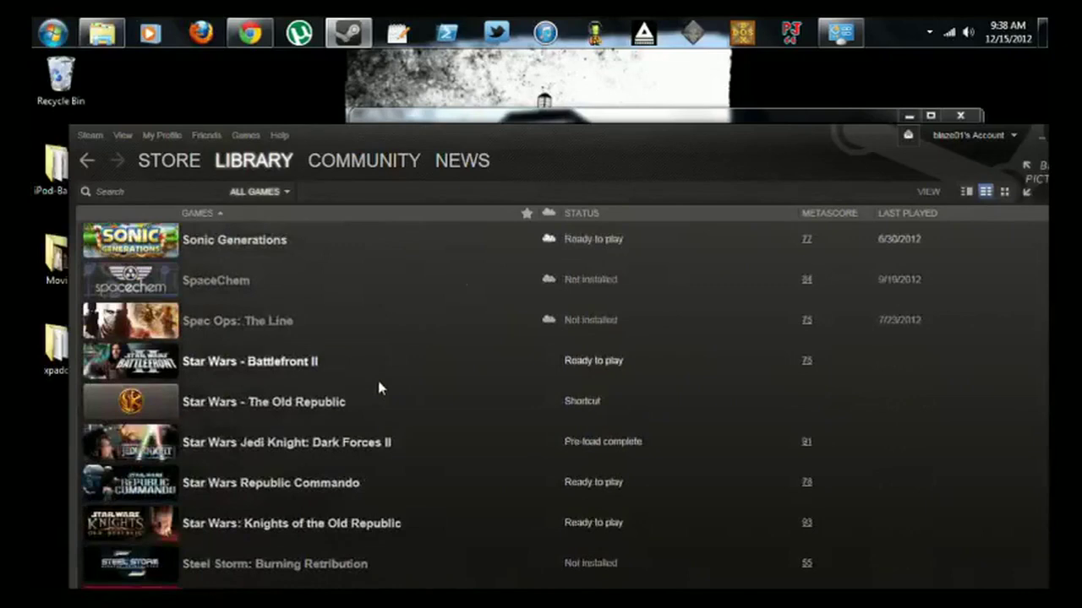
{"action": "scroll", "coordinate": [380, 387], "scroll_direction": "down", "scroll_amount": 1}
{"action": "scroll", "coordinate": [380, 389], "scroll_direction": "down", "scroll_amount": 1}
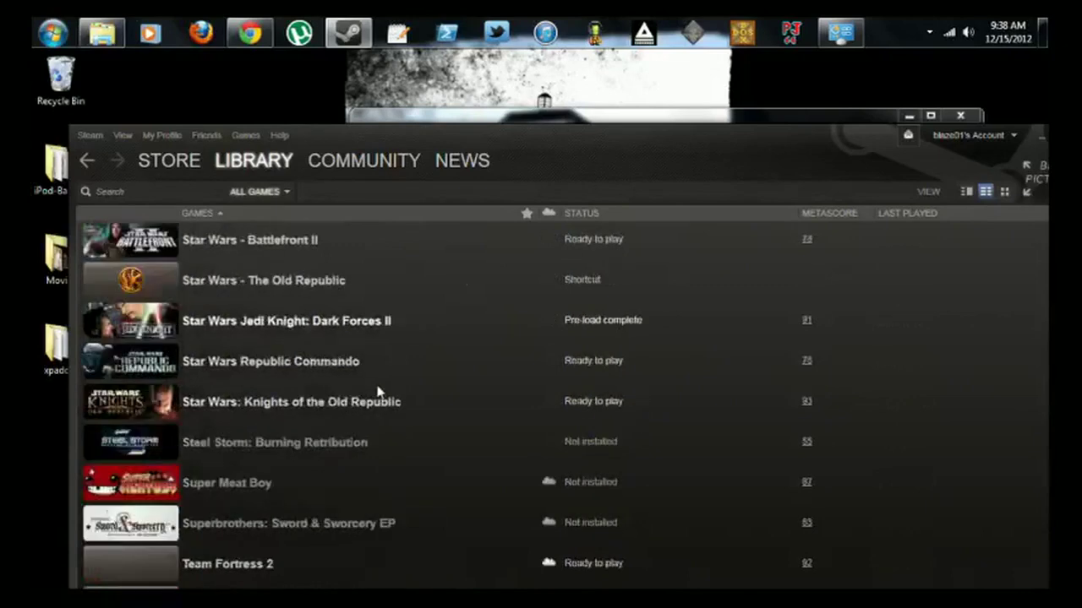
{"action": "scroll", "coordinate": [375, 388], "scroll_direction": "down", "scroll_amount": 4}
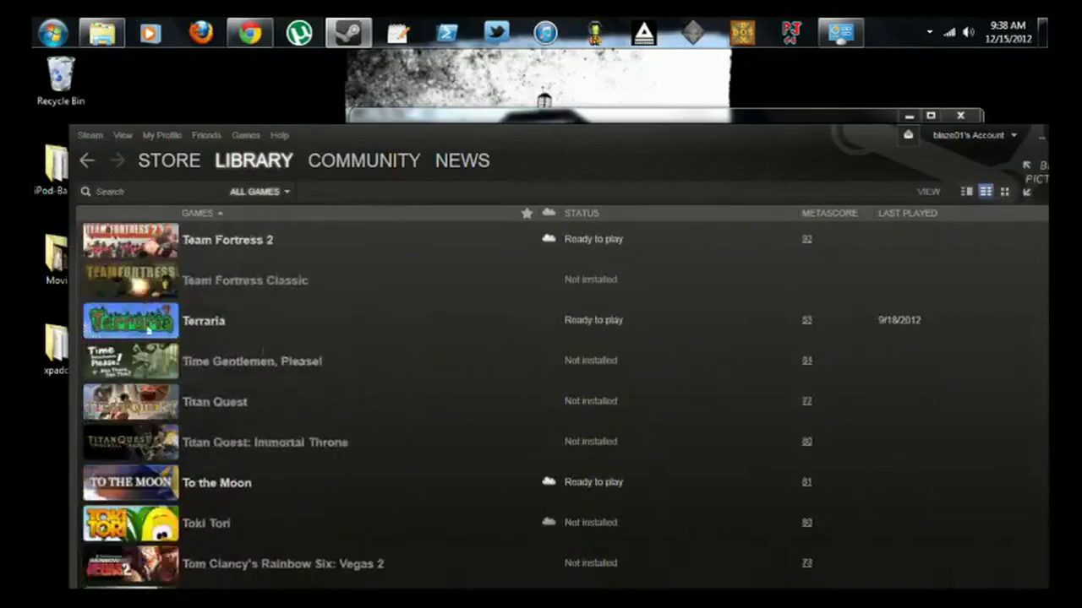
{"action": "scroll", "coordinate": [394, 360], "scroll_direction": "down", "scroll_amount": 4}
{"action": "scroll", "coordinate": [395, 359], "scroll_direction": "down", "scroll_amount": 3}
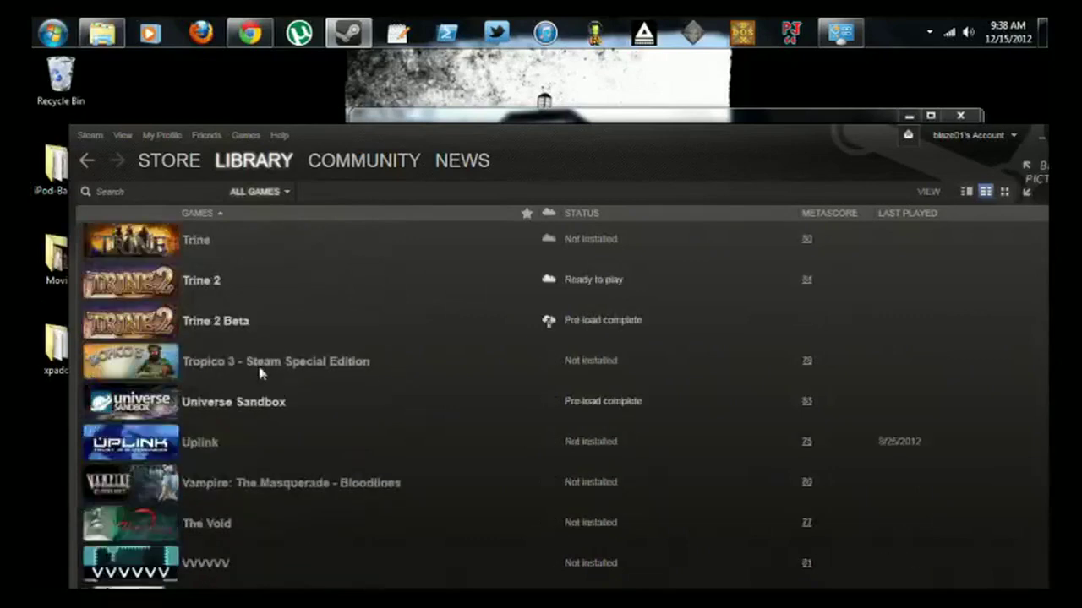
{"action": "scroll", "coordinate": [260, 373], "scroll_direction": "down", "scroll_amount": 3}
{"action": "scroll", "coordinate": [350, 392], "scroll_direction": "up", "scroll_amount": 2}
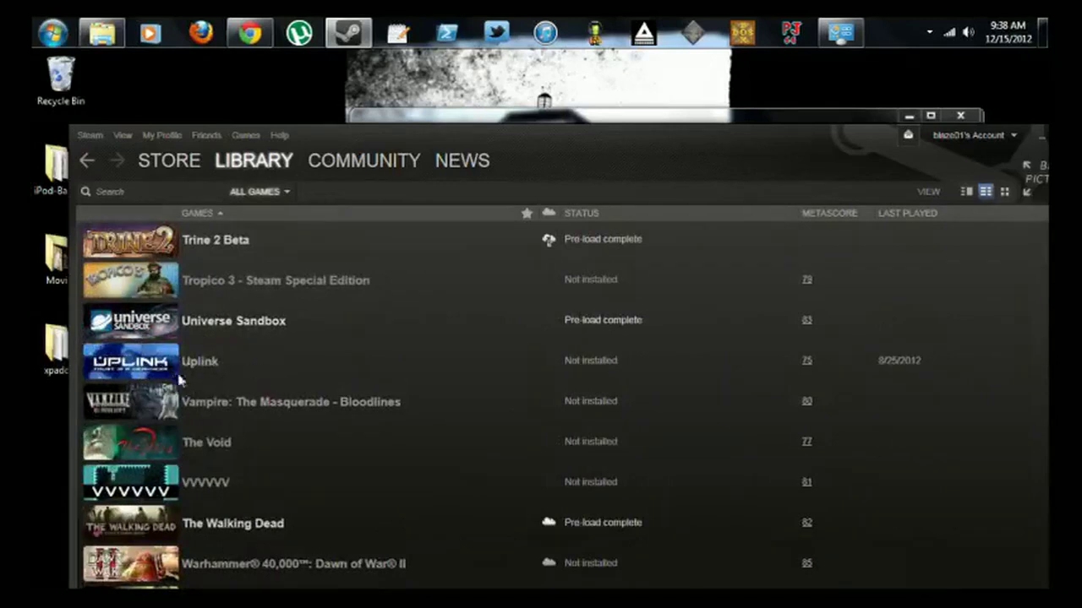
{"action": "scroll", "coordinate": [452, 342], "scroll_direction": "down", "scroll_amount": 3}
{"action": "scroll", "coordinate": [389, 363], "scroll_direction": "up", "scroll_amount": 1}
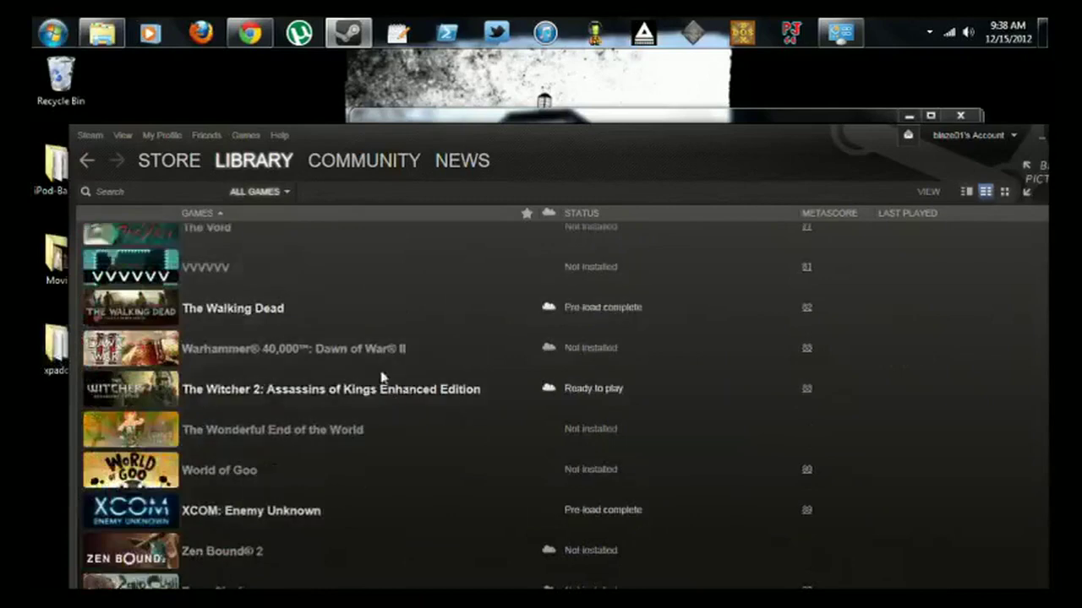
{"action": "scroll", "coordinate": [372, 405], "scroll_direction": "down", "scroll_amount": 1}
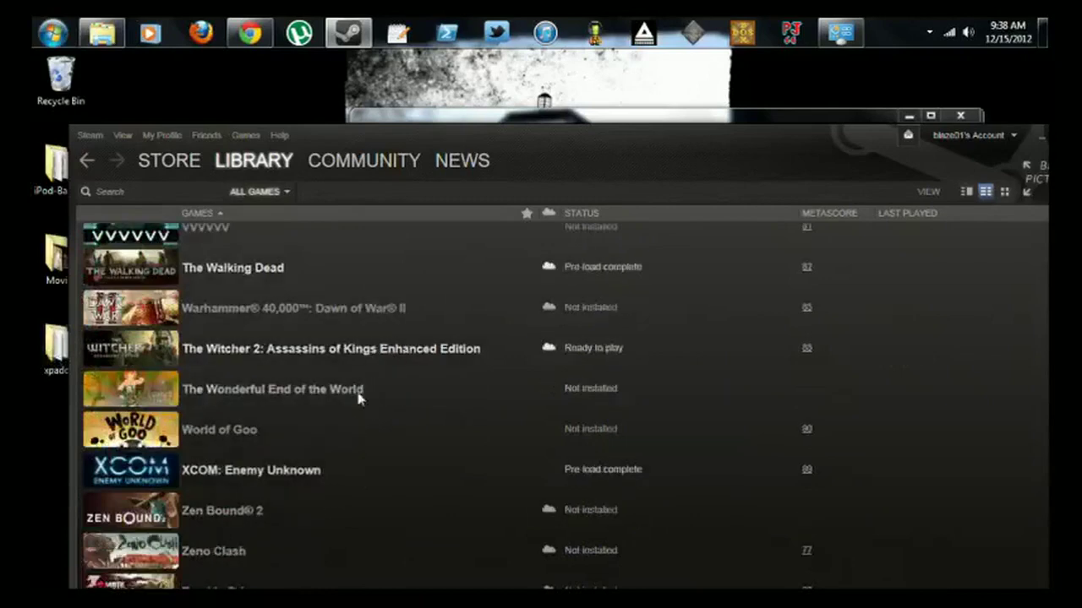
{"action": "scroll", "coordinate": [355, 406], "scroll_direction": "up", "scroll_amount": 8}
{"action": "scroll", "coordinate": [312, 404], "scroll_direction": "up", "scroll_amount": 20}
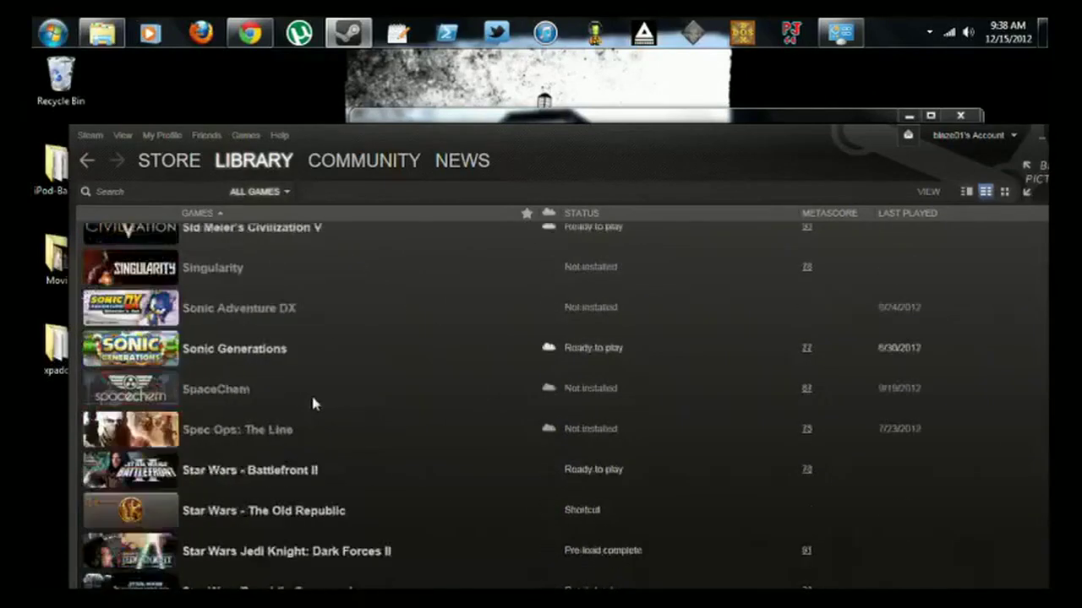
{"action": "scroll", "coordinate": [311, 406], "scroll_direction": "up", "scroll_amount": 20}
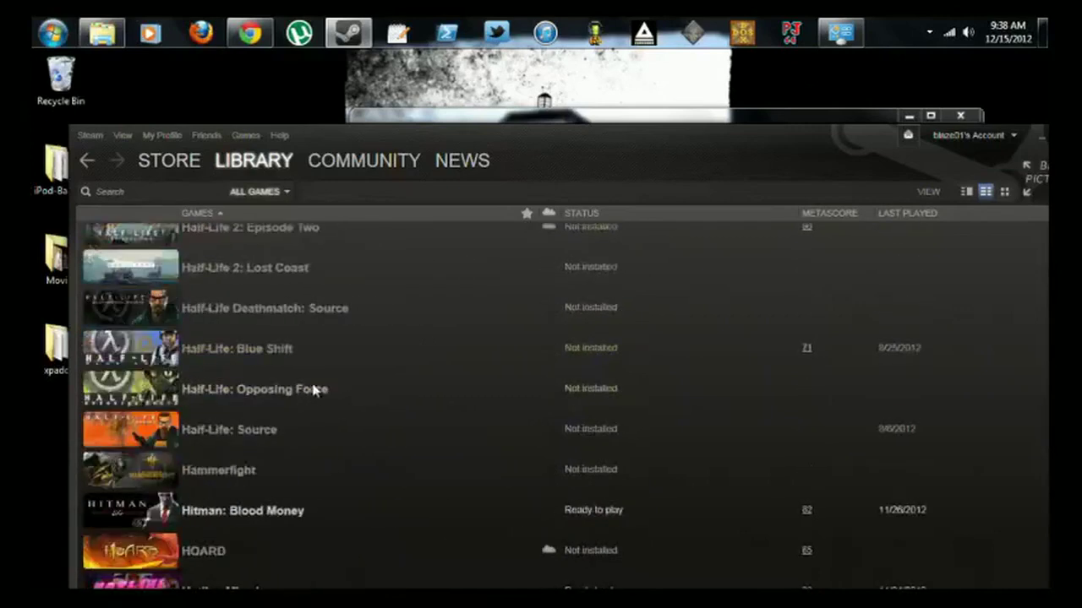
{"action": "scroll", "coordinate": [308, 397], "scroll_direction": "down", "scroll_amount": 3}
{"action": "left_click", "coordinate": [222, 387]}
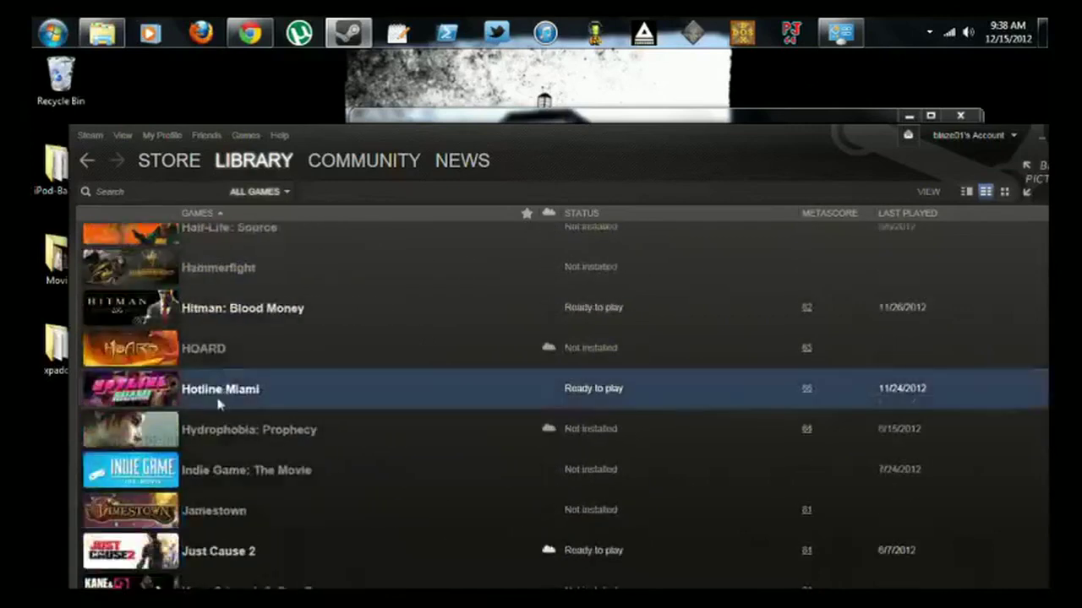
Launch Hotline Miami and repair the Visual C++ 2010 x86 Redistributable during setup.
{"action": "double_click", "coordinate": [218, 402]}
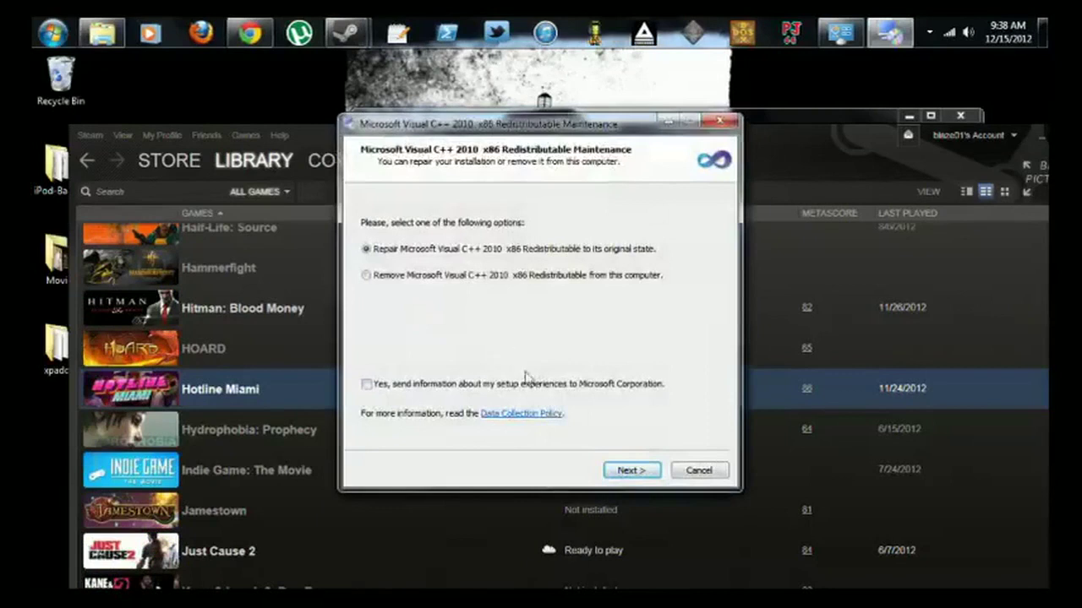
{"action": "left_click", "coordinate": [626, 471]}
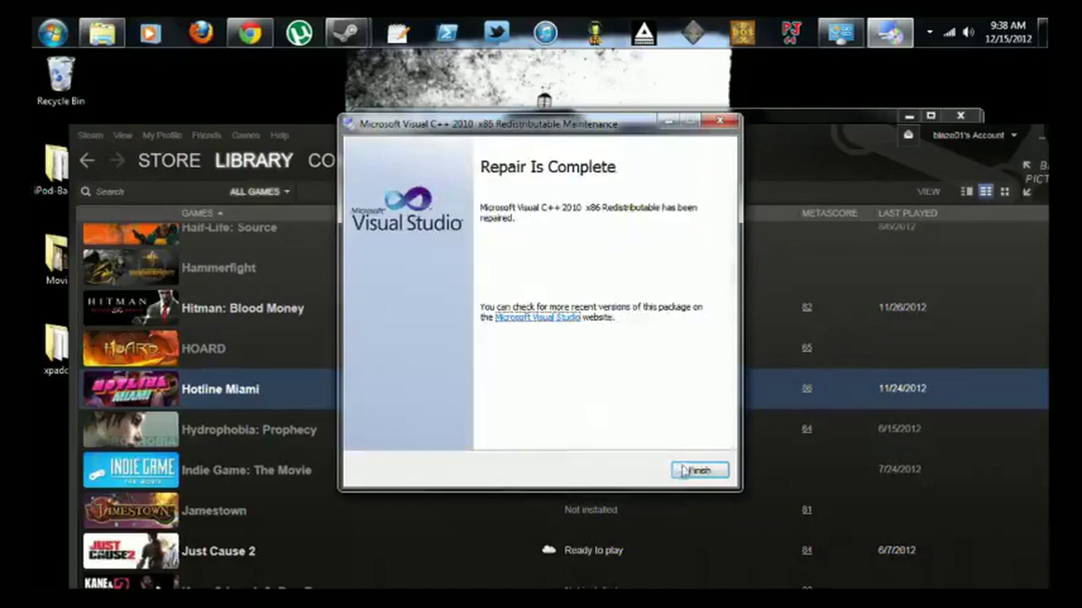
{"action": "left_click", "coordinate": [702, 471]}
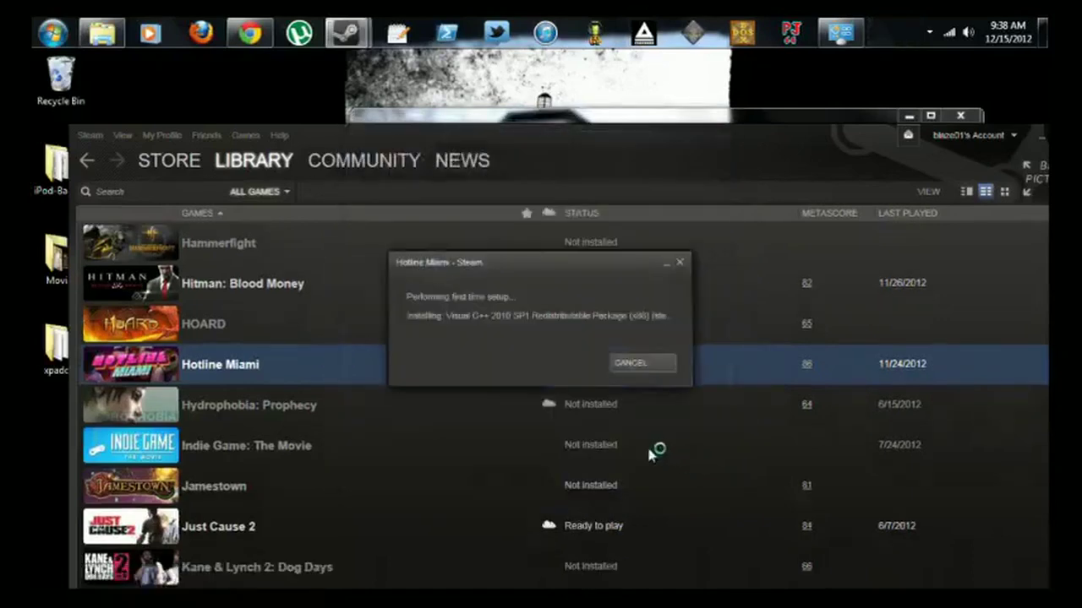